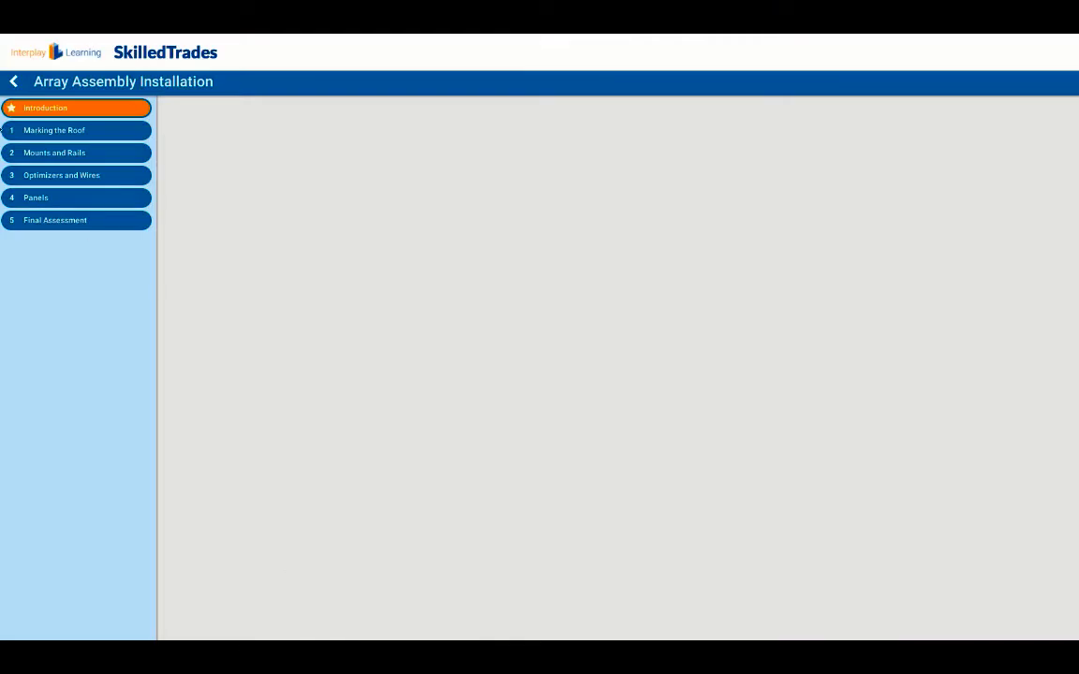
- Go to Marking the Roof and expand the Horizontal Line Snapping Training Simulation preview
{"action": "left_click", "coordinate": [58, 131]}
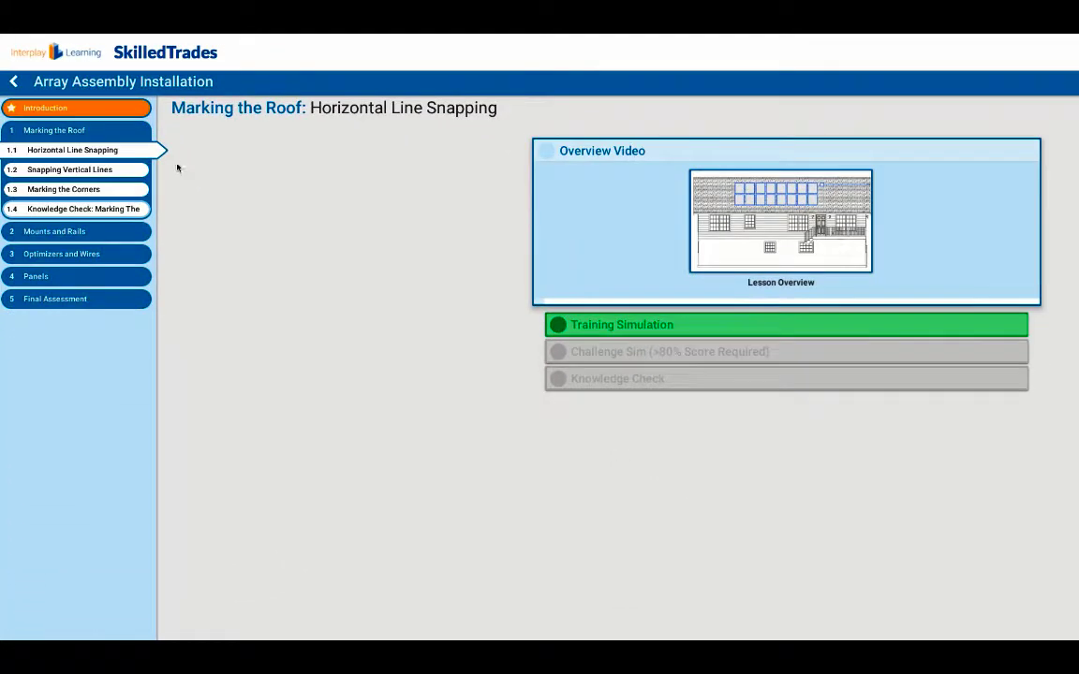
{"action": "left_click", "coordinate": [638, 325]}
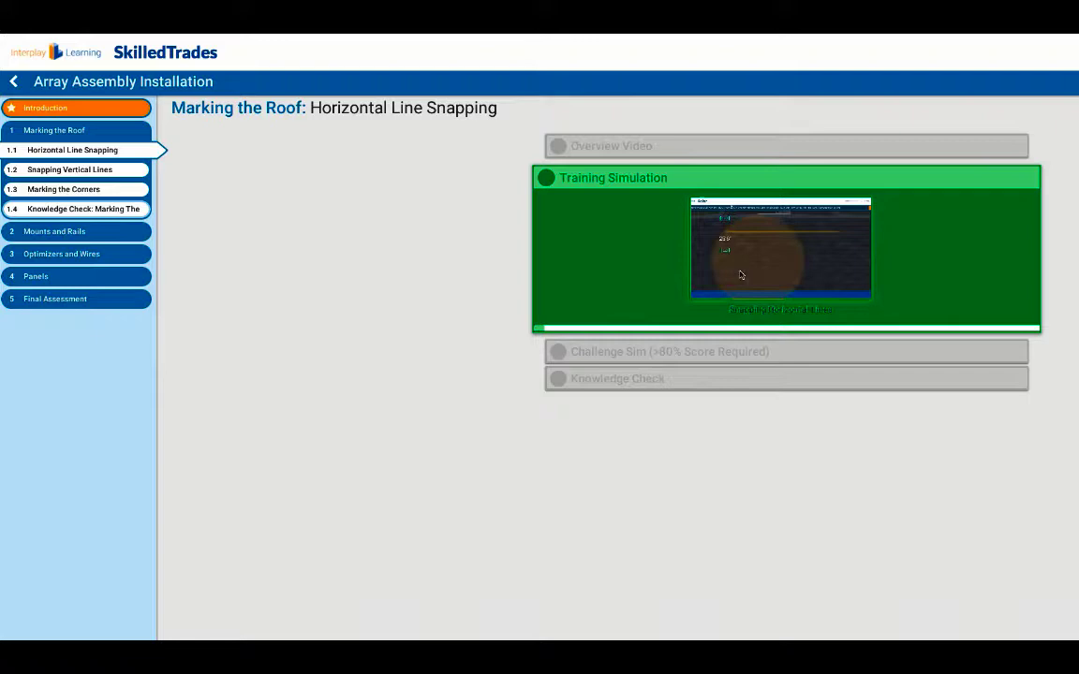
- Launch the roof simulation and place a vertical crayon mark 14 feet in from the east wall
{"action": "left_click", "coordinate": [738, 274]}
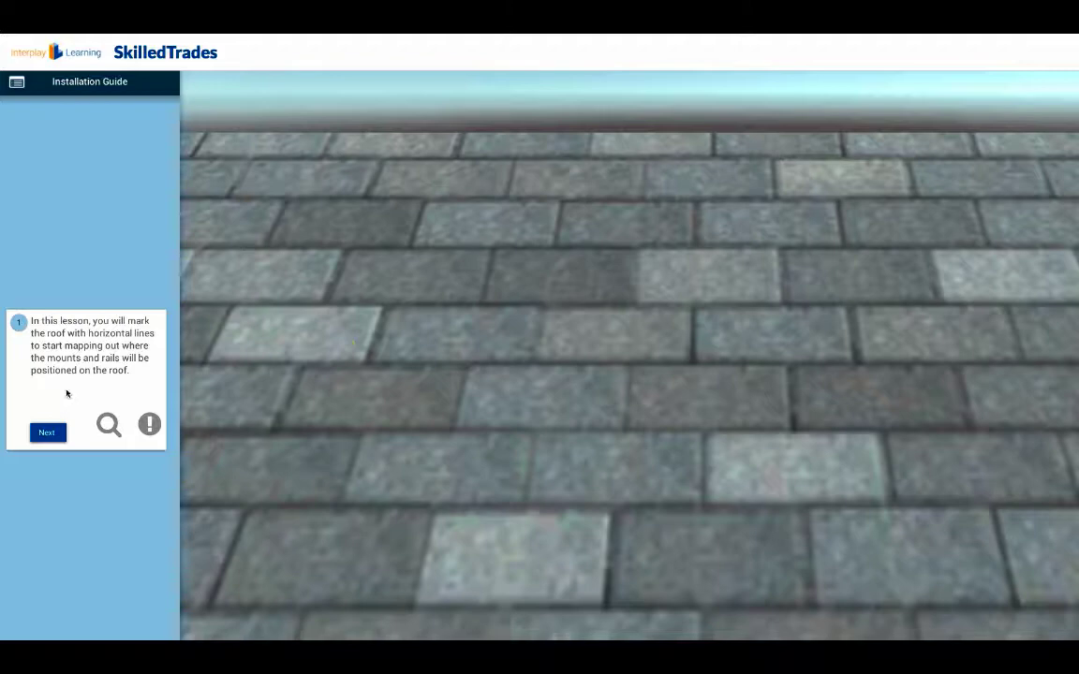
{"action": "left_click", "coordinate": [48, 434]}
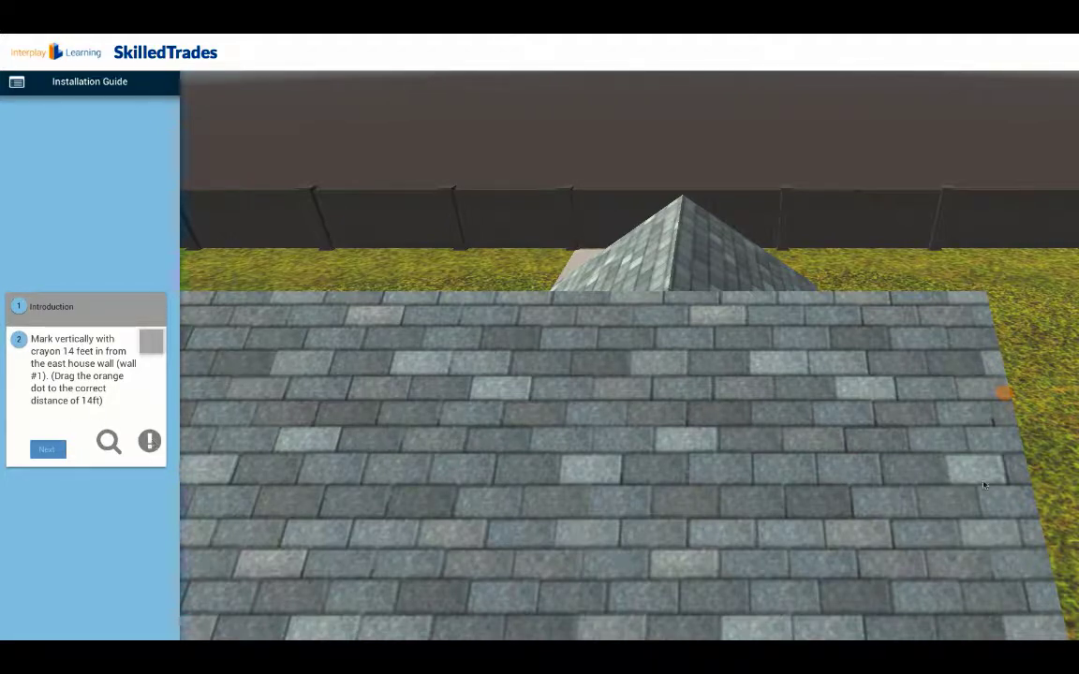
{"action": "left_click_drag", "start_coordinate": [1004, 397], "coordinate": [566, 394]}
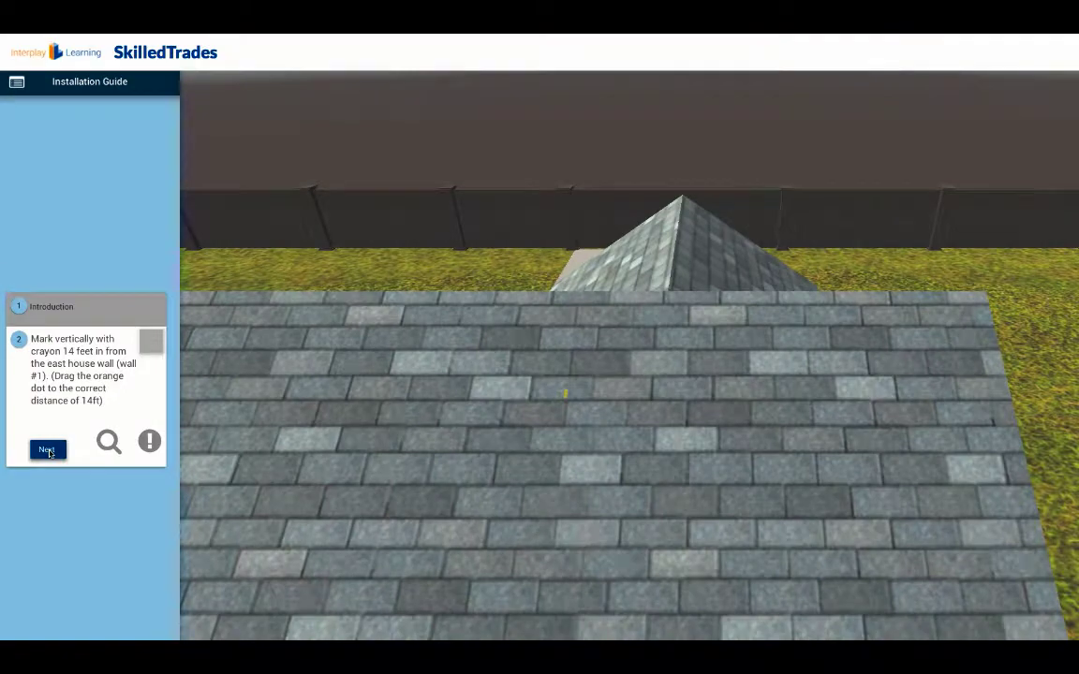
- Confirm the vertical mark and mark 40 inches (3'4") down from the roof ridge
{"action": "left_click", "coordinate": [49, 450]}
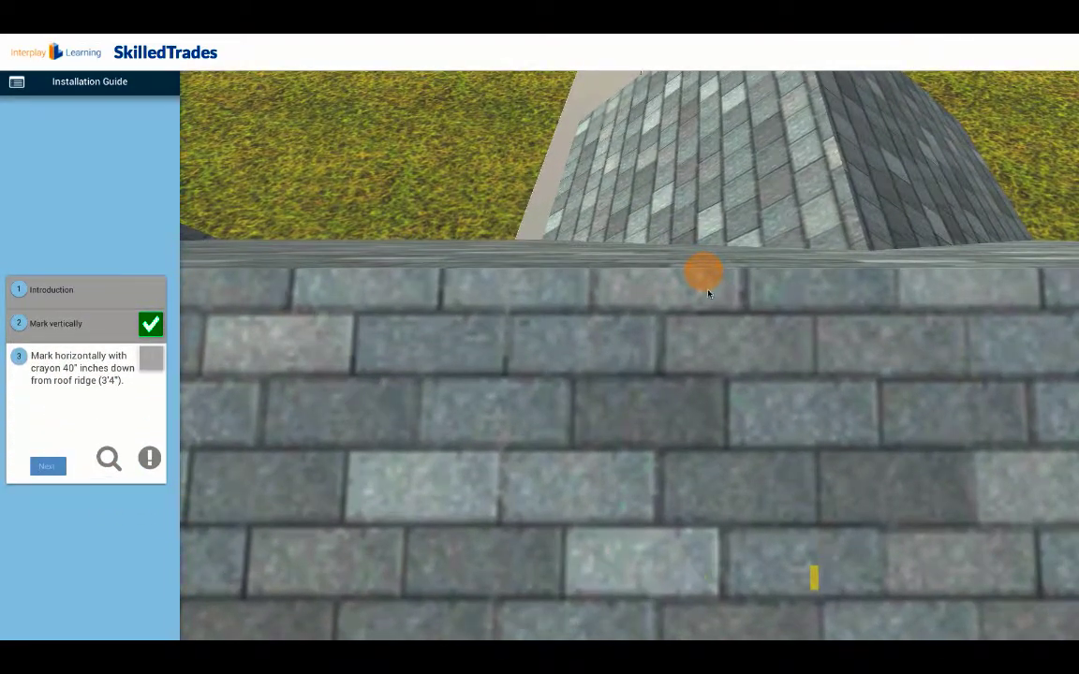
{"action": "left_click_drag", "start_coordinate": [708, 284], "coordinate": [719, 541]}
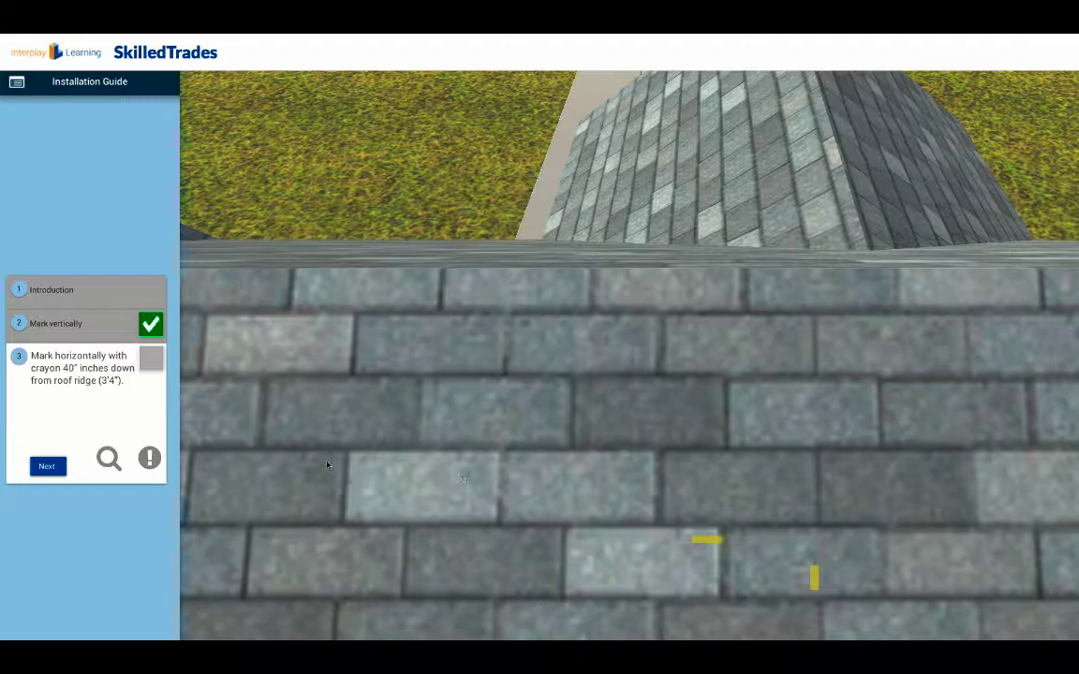
- Add a vertical mark 27 inches west of the first, then another mark 40 inches below the ridge
{"action": "left_click", "coordinate": [47, 465]}
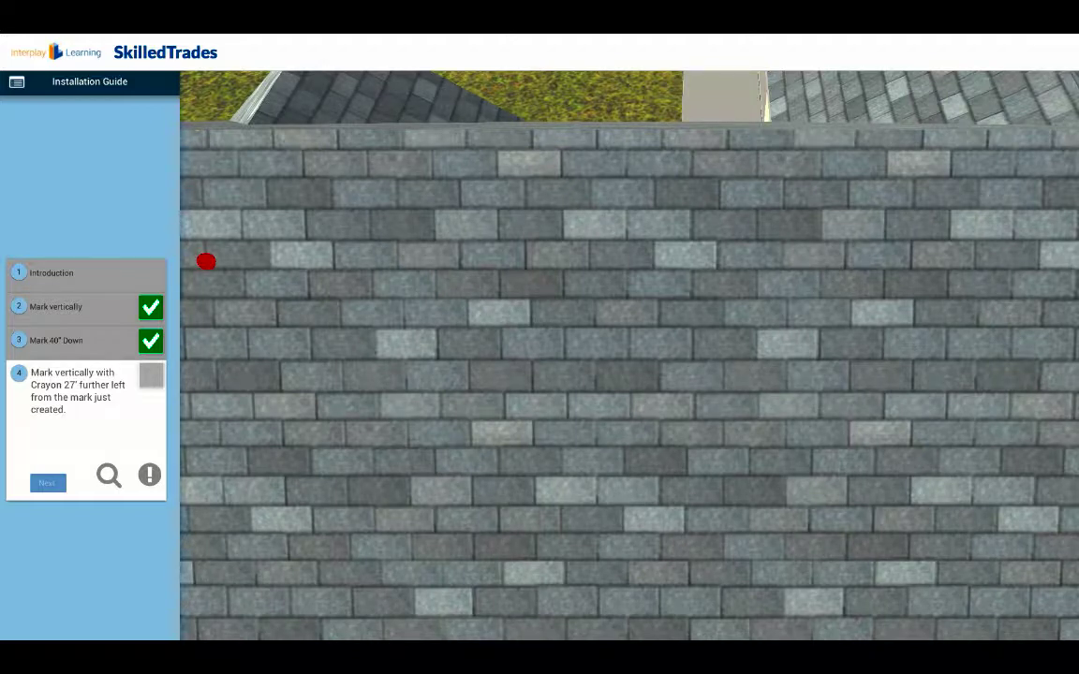
{"action": "left_click_drag", "start_coordinate": [1017, 261], "coordinate": [200, 267]}
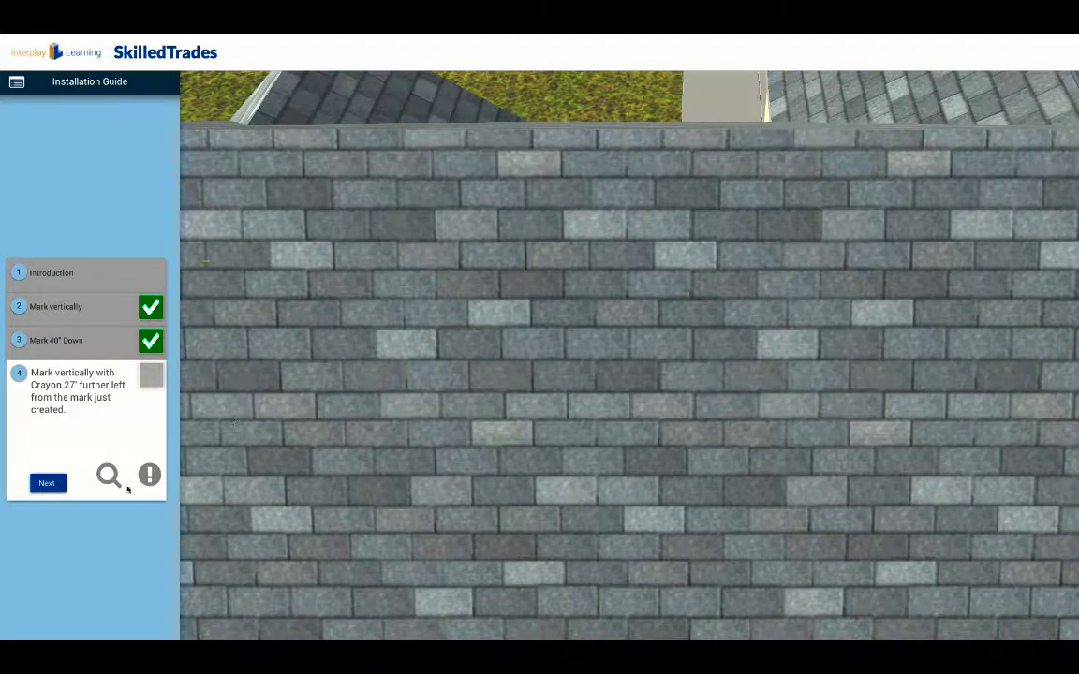
{"action": "left_click", "coordinate": [47, 484]}
{"action": "mouse_move", "coordinate": [317, 176]}
{"action": "left_mouse_down"}
{"action": "mouse_move", "coordinate": [590, 294]}
{"action": "mouse_move", "coordinate": [579, 302]}
{"action": "mouse_move", "coordinate": [587, 451]}
{"action": "mouse_move", "coordinate": [576, 487]}
{"action": "mouse_move", "coordinate": [589, 508]}
{"action": "left_mouse_up"}
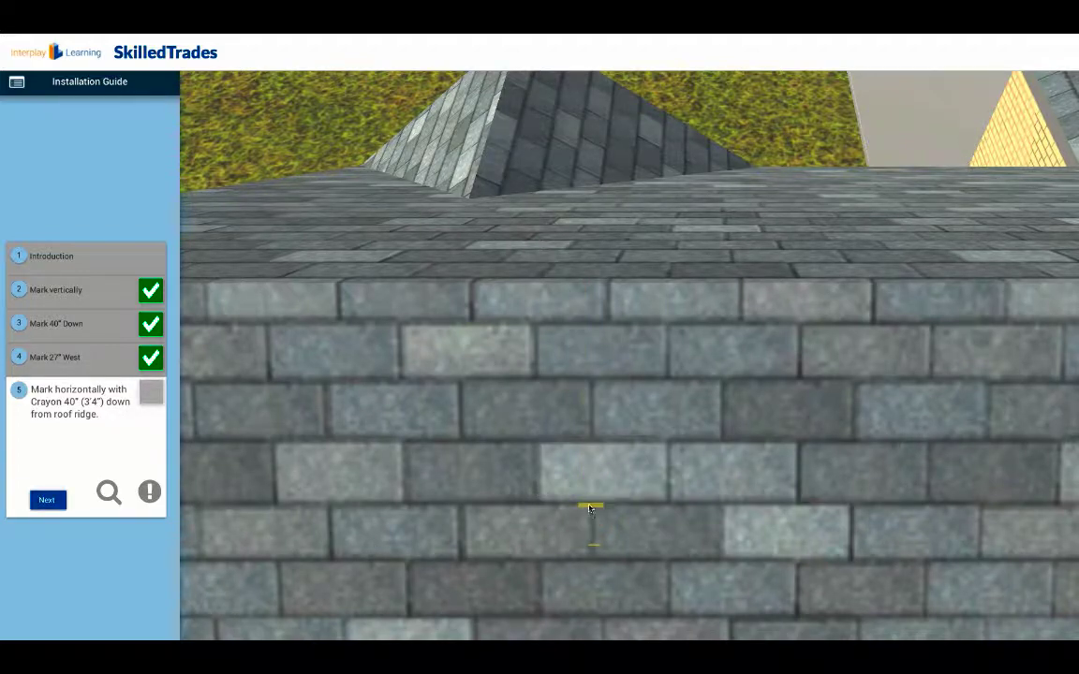
- Snap a yellow chalk line through the two 40-inch marks using the Line Snap tool
{"action": "left_click", "coordinate": [52, 501]}
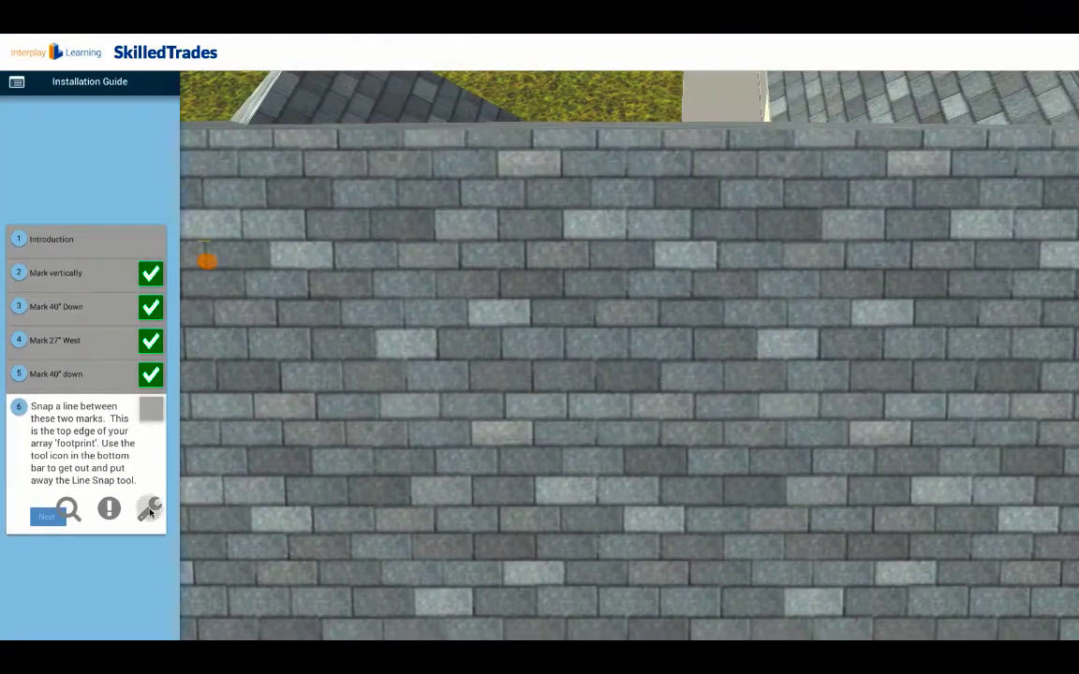
{"action": "left_click", "coordinate": [149, 511]}
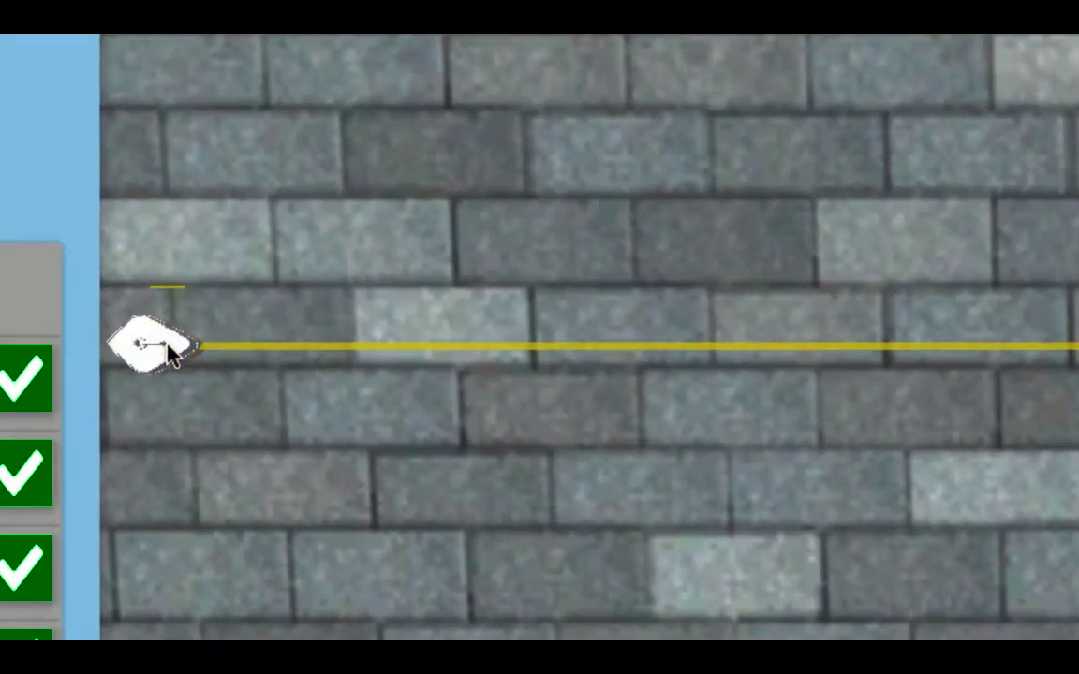
{"action": "left_click", "coordinate": [169, 349]}
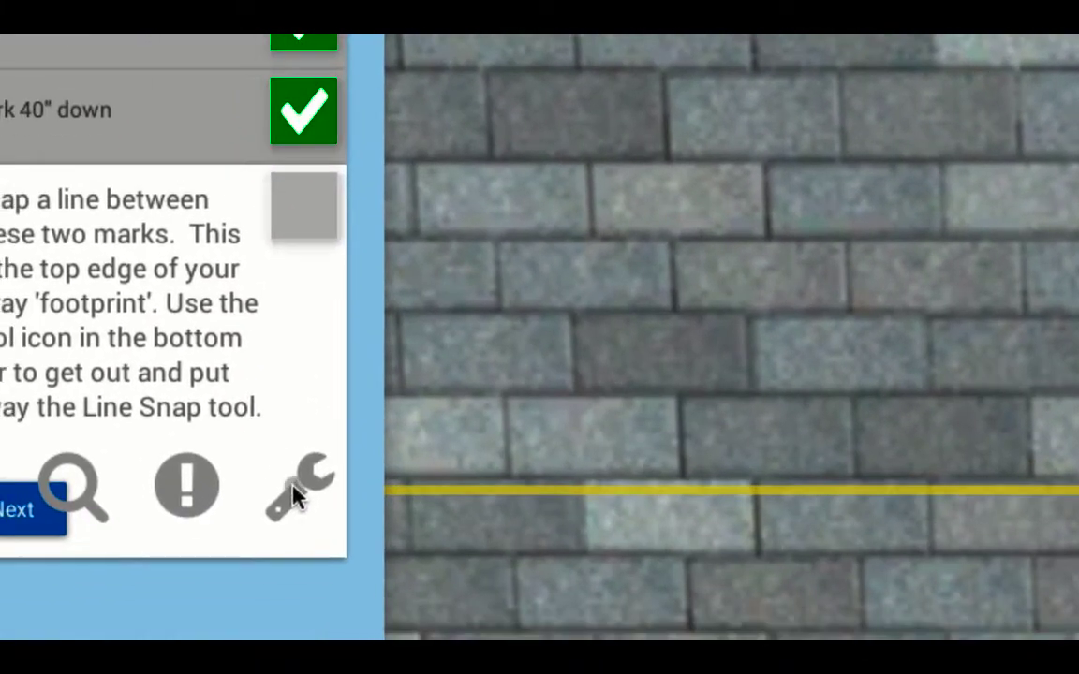
{"action": "left_click", "coordinate": [293, 494]}
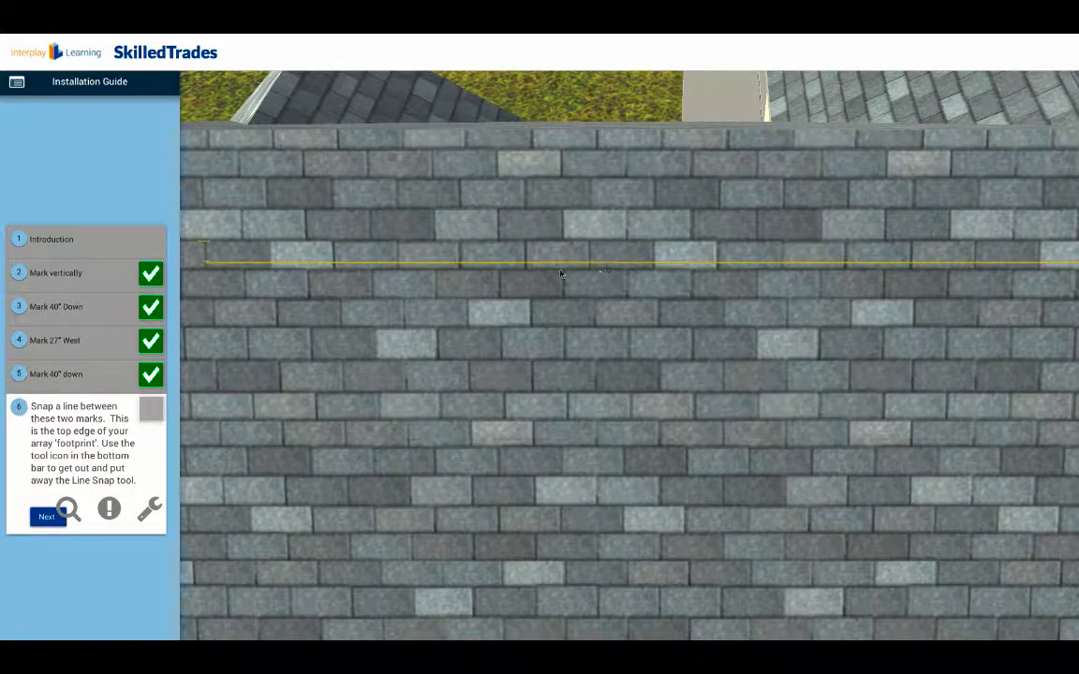
- Confirm the chalk line and measure 12 inches down from it below the 14-foot mark
{"action": "left_click", "coordinate": [46, 516]}
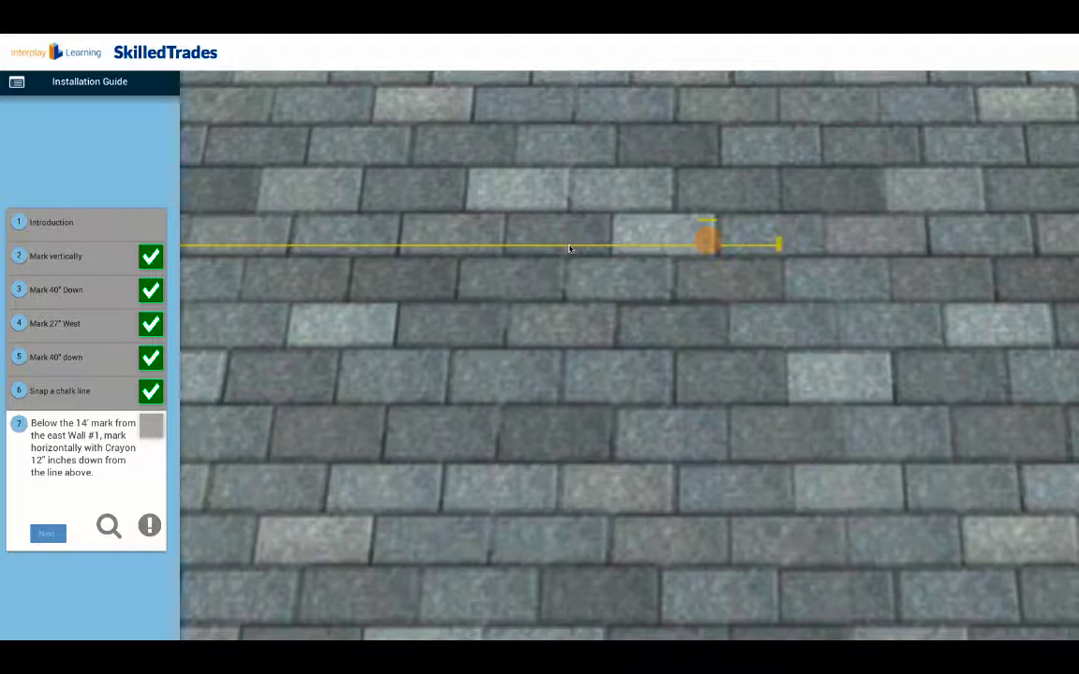
{"action": "mouse_move", "coordinate": [709, 246]}
{"action": "left_mouse_down"}
{"action": "mouse_move", "coordinate": [707, 324]}
{"action": "mouse_move", "coordinate": [709, 298]}
{"action": "left_mouse_up"}
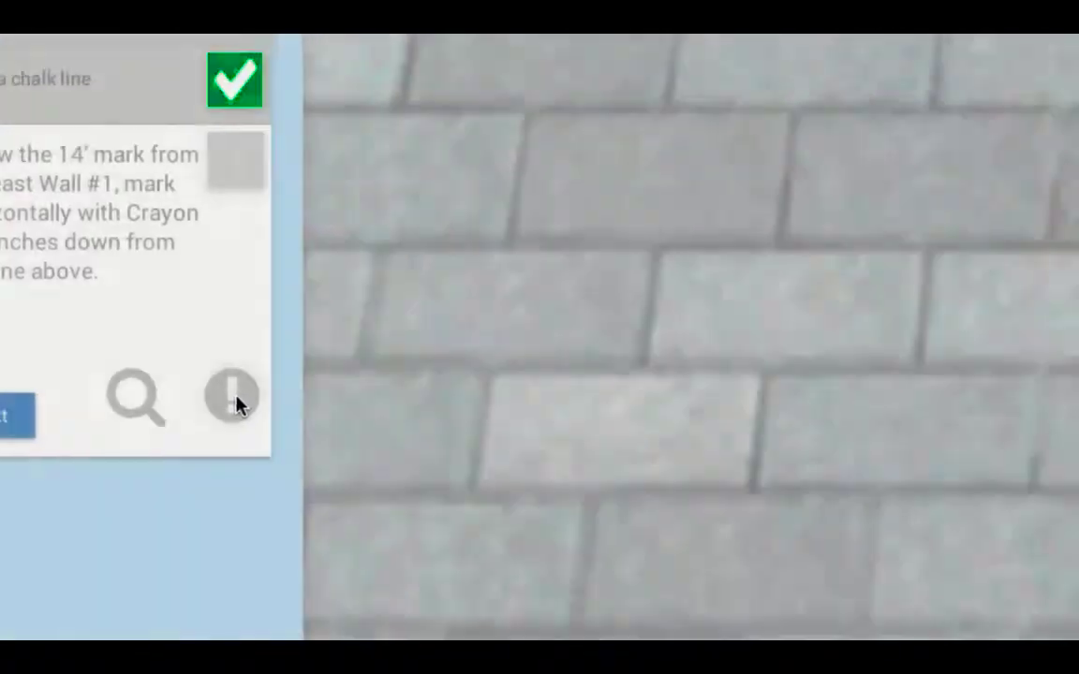
{"action": "left_click", "coordinate": [355, 370]}
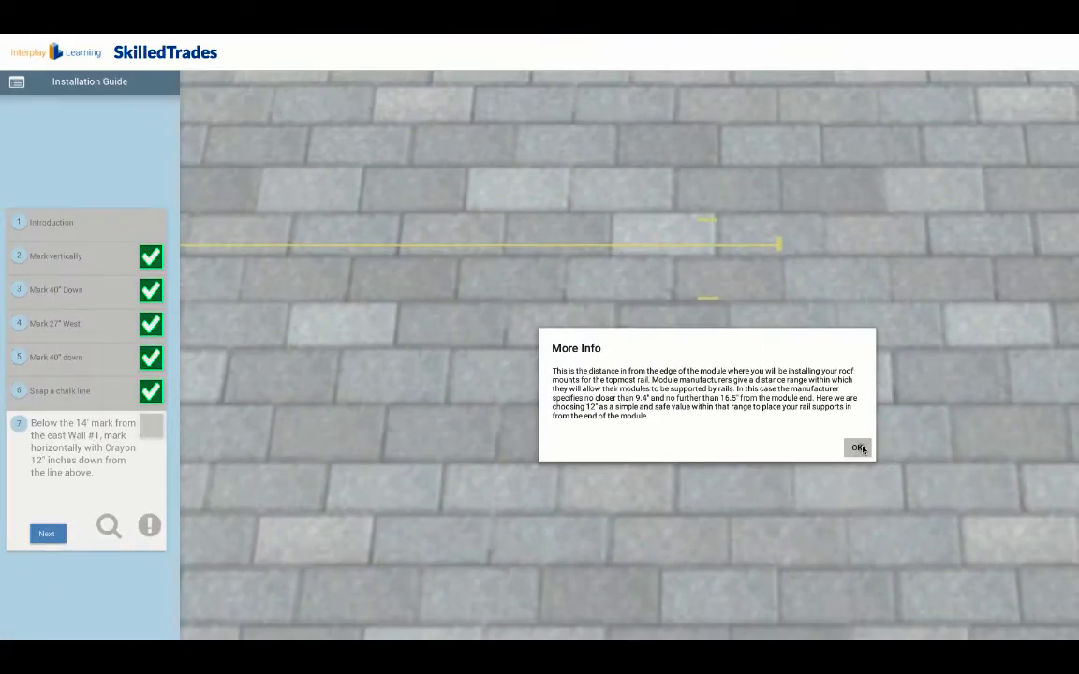
{"action": "left_click", "coordinate": [905, 434]}
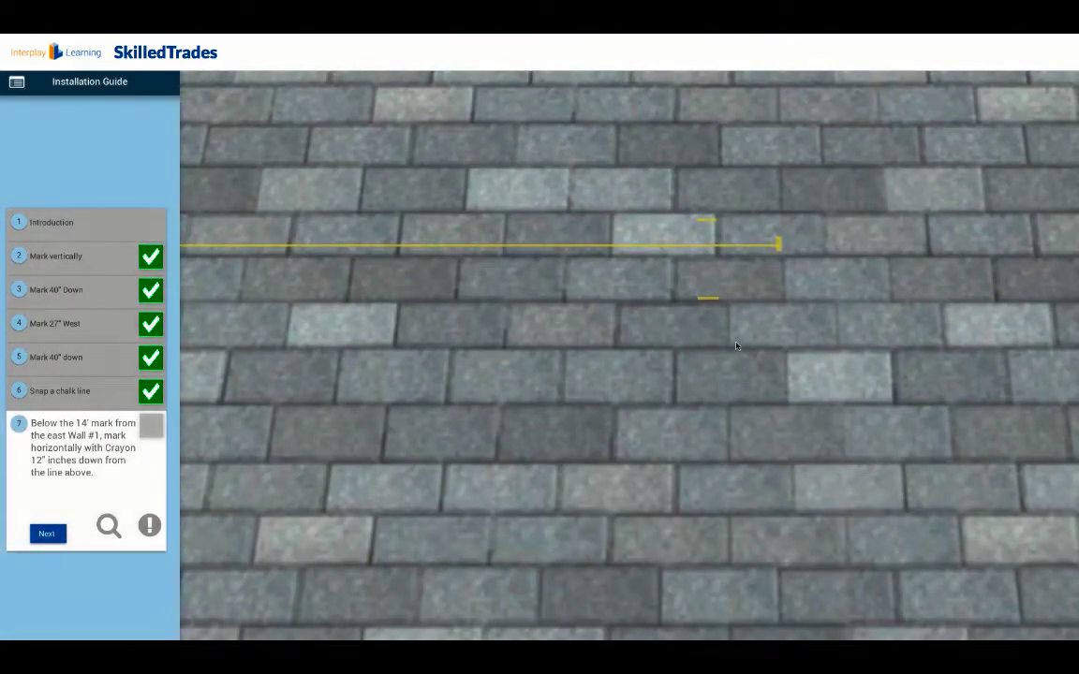
- Place the 12-inch mark, then add another 12 inches down at the chalk line's other end
{"action": "left_click", "coordinate": [704, 298]}
{"action": "left_click", "coordinate": [46, 533]}
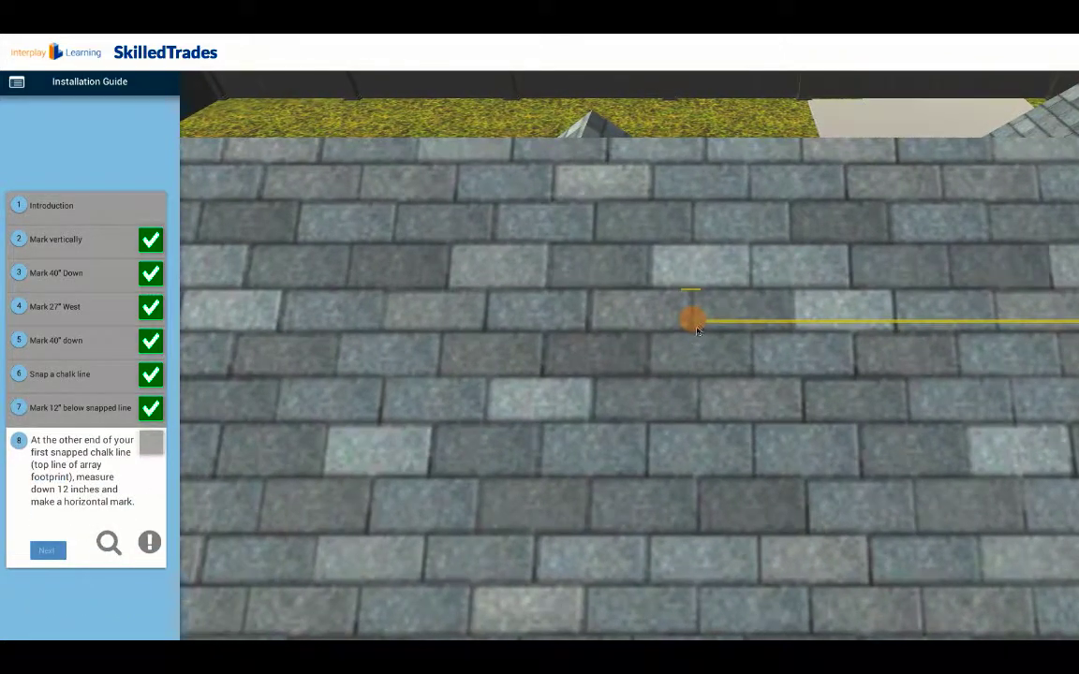
{"action": "left_click_drag", "start_coordinate": [690, 318], "coordinate": [700, 375]}
{"action": "left_click", "coordinate": [700, 376]}
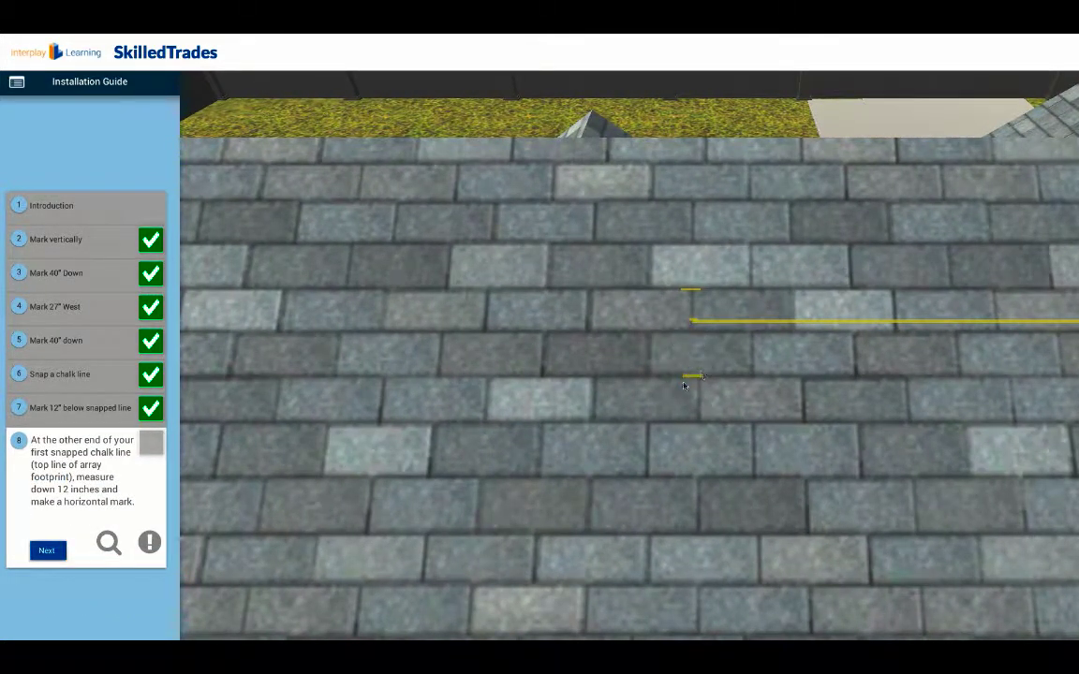
- Snap a second chalk line through the two 12-inch marks, parallel below the first
{"action": "left_click", "coordinate": [47, 549]}
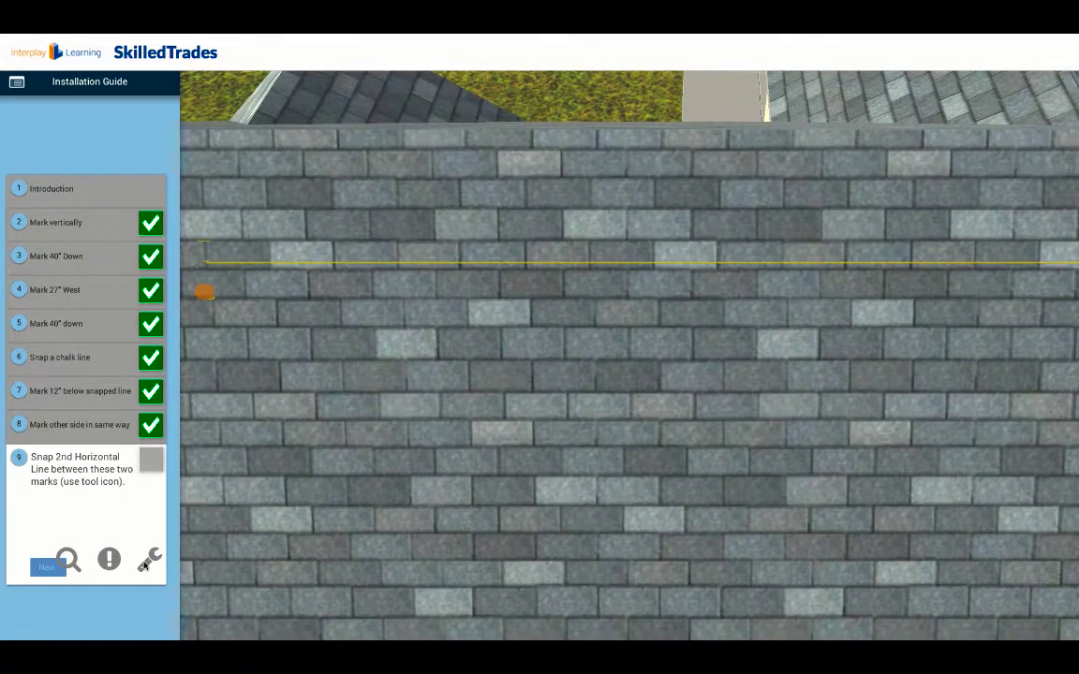
{"action": "left_click", "coordinate": [206, 493]}
{"action": "left_click_drag", "start_coordinate": [206, 493], "coordinate": [198, 298]}
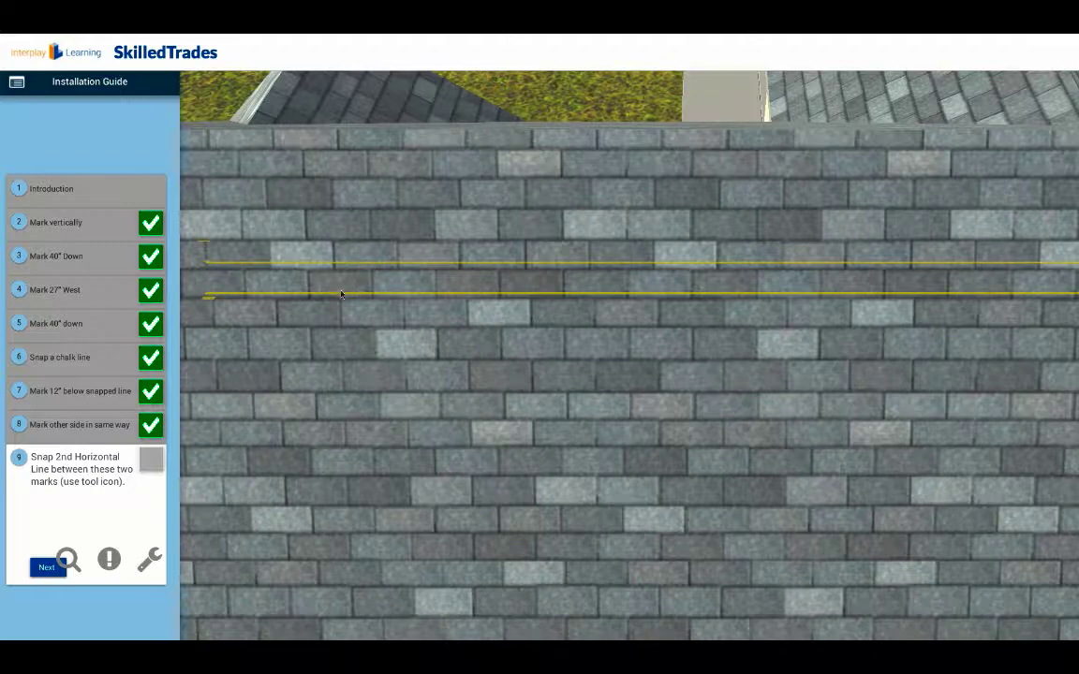
- Mark 42 inches below the second chalk line and review the note on the 42-inch separation
{"action": "left_click", "coordinate": [47, 566]}
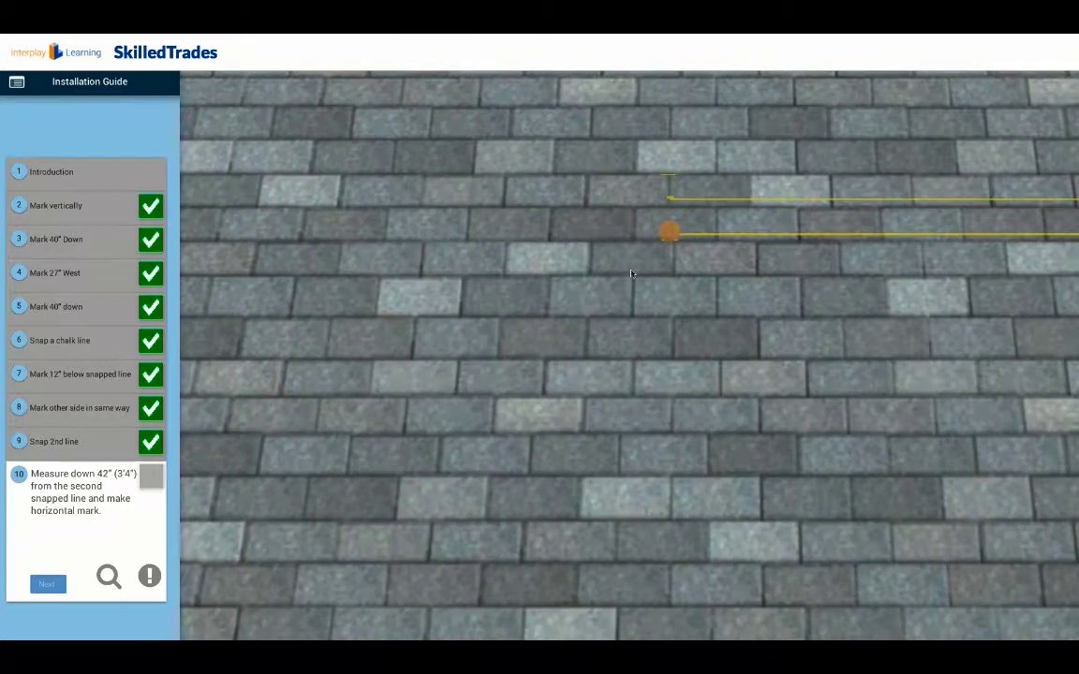
{"action": "left_click_drag", "start_coordinate": [663, 239], "coordinate": [670, 376]}
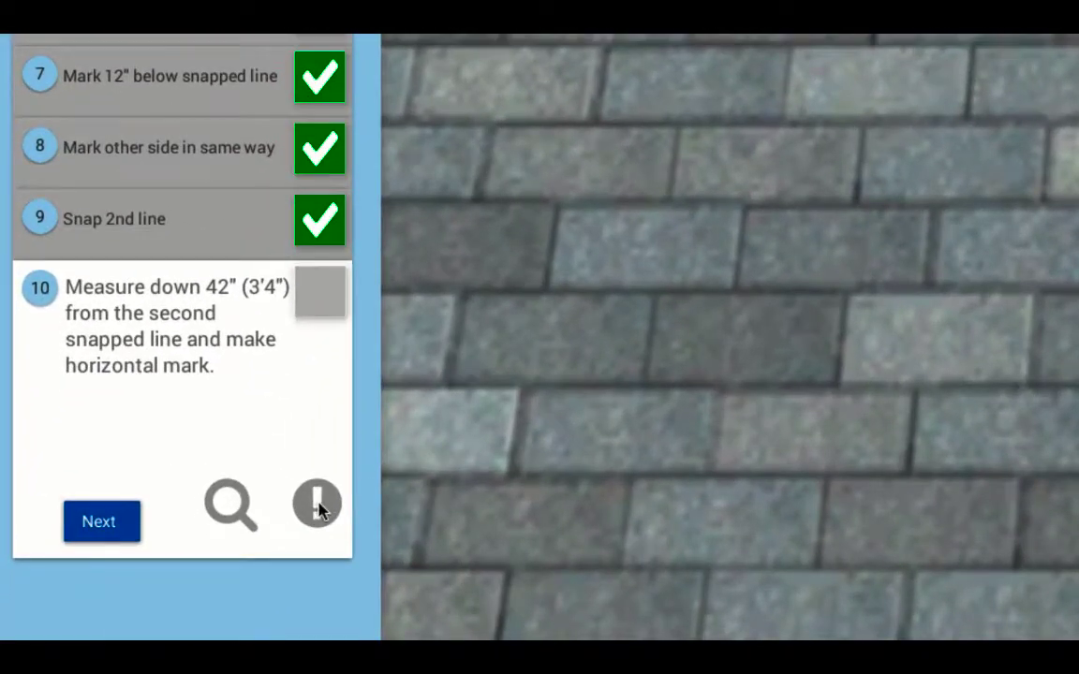
{"action": "left_click", "coordinate": [319, 508]}
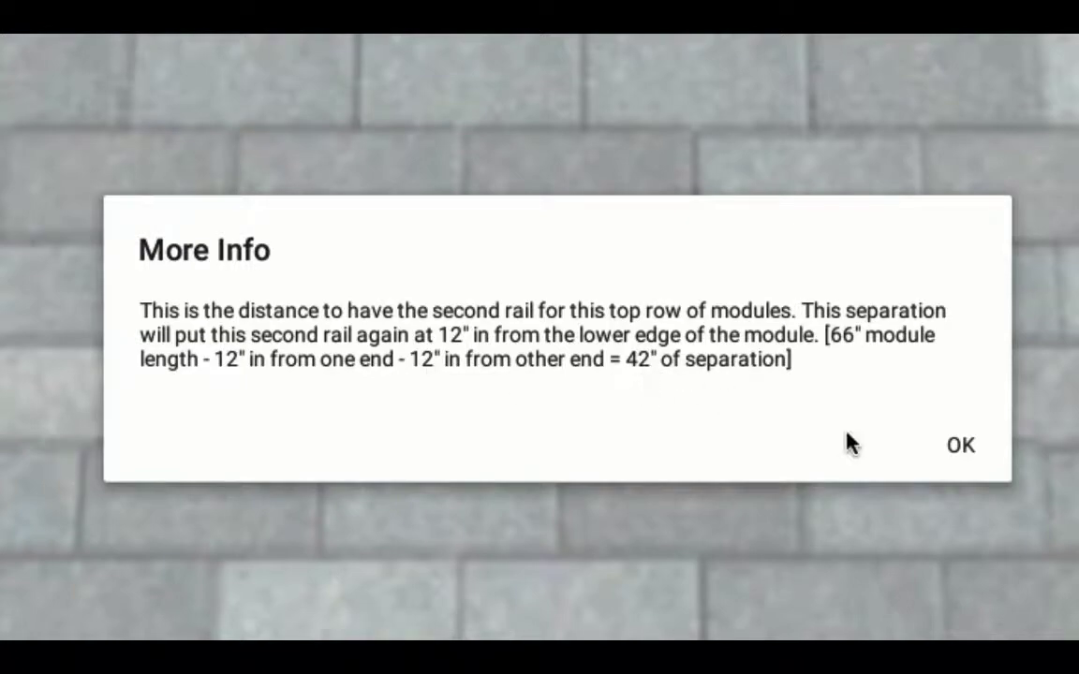
{"action": "left_click", "coordinate": [960, 445]}
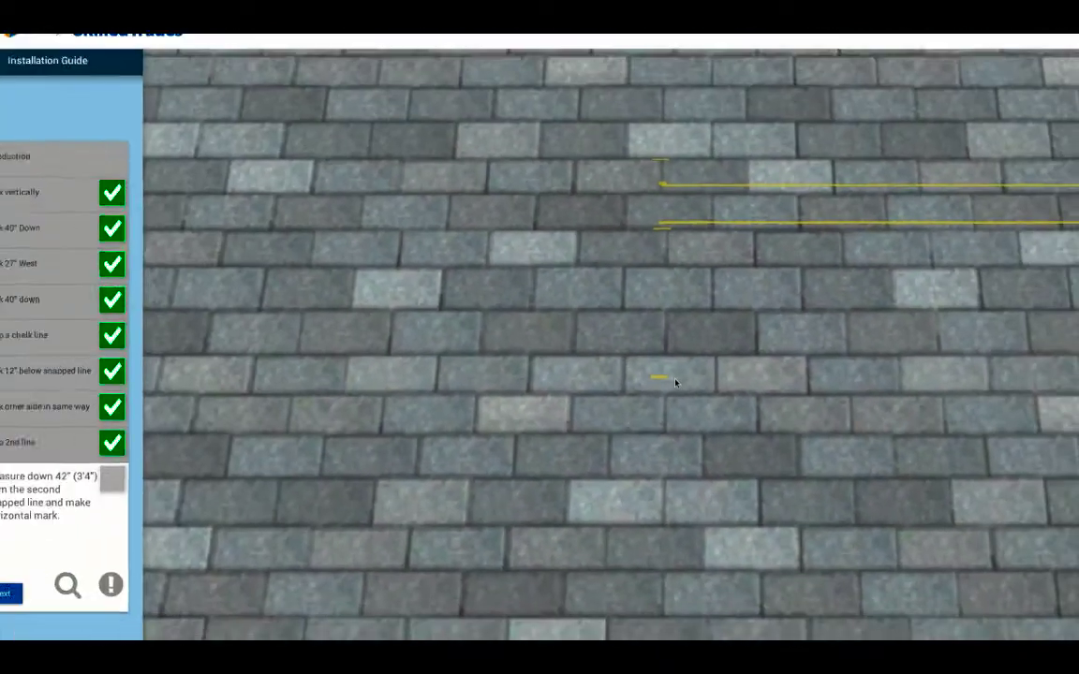
- Mark 42 inches down at the second line's far end and snap a third chalk line between the marks
{"action": "left_click", "coordinate": [10, 593]}
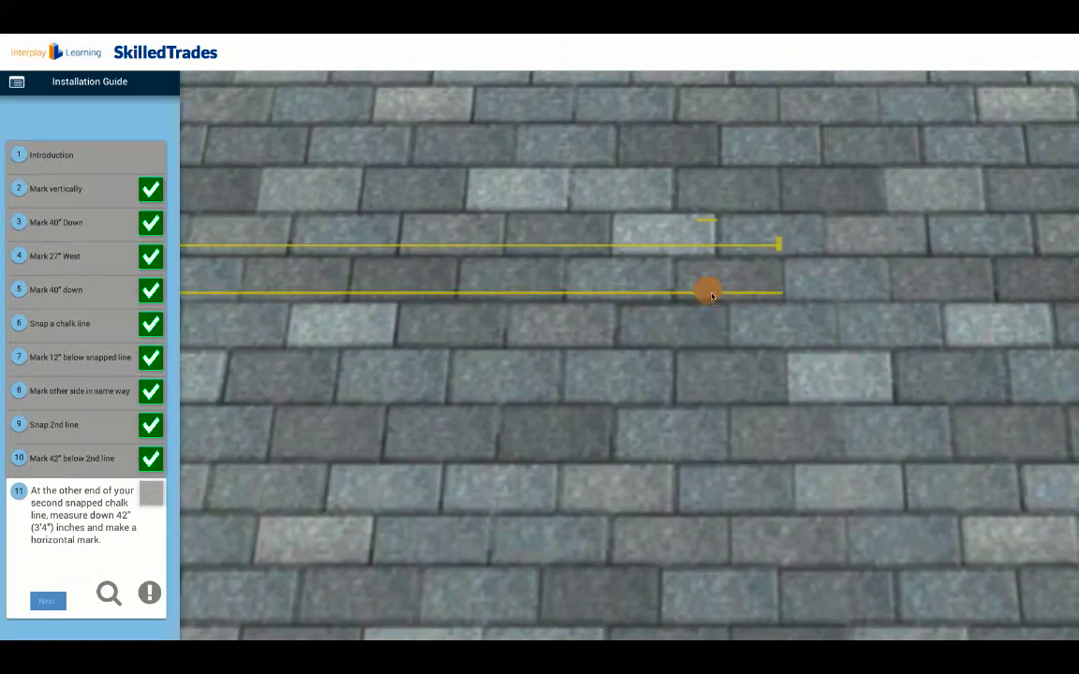
{"action": "left_click_drag", "start_coordinate": [708, 290], "coordinate": [710, 487]}
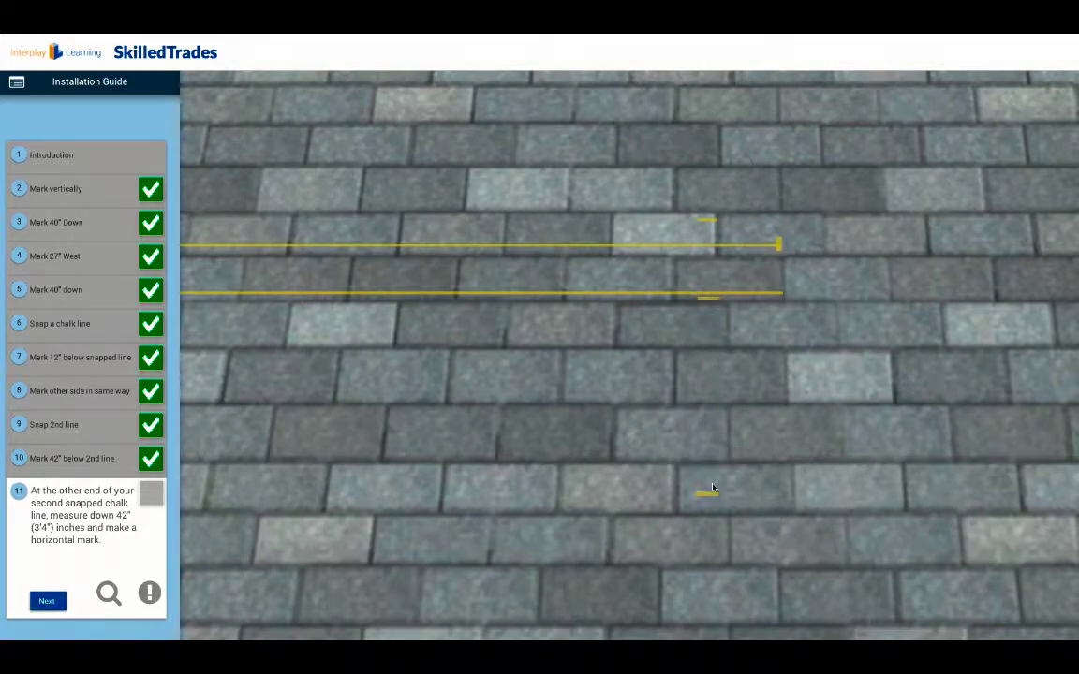
{"action": "left_click", "coordinate": [49, 601]}
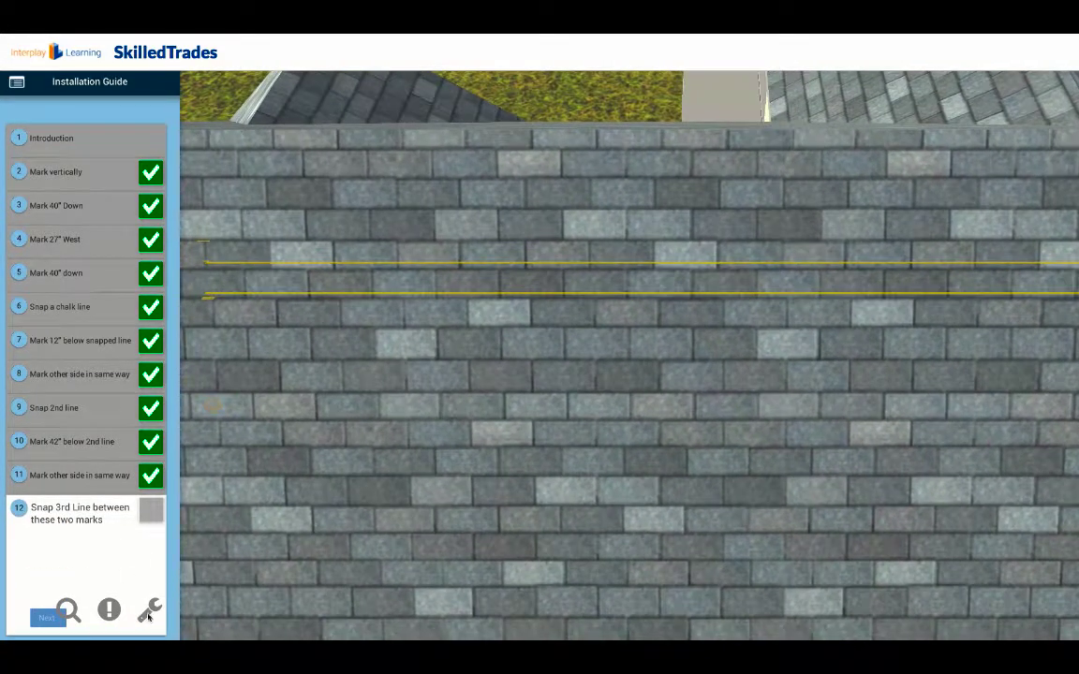
{"action": "left_click_drag", "start_coordinate": [138, 618], "coordinate": [188, 501]}
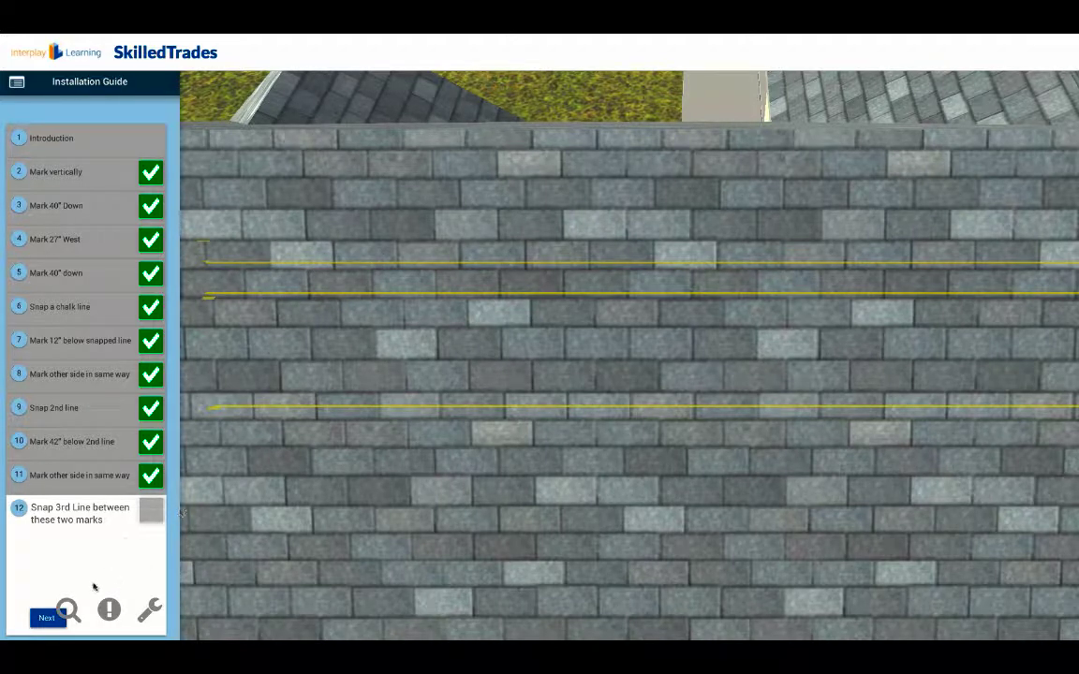
- Mark 25 inches (2'1") below the third chalk line, read its info note, and advance
{"action": "left_click", "coordinate": [47, 618]}
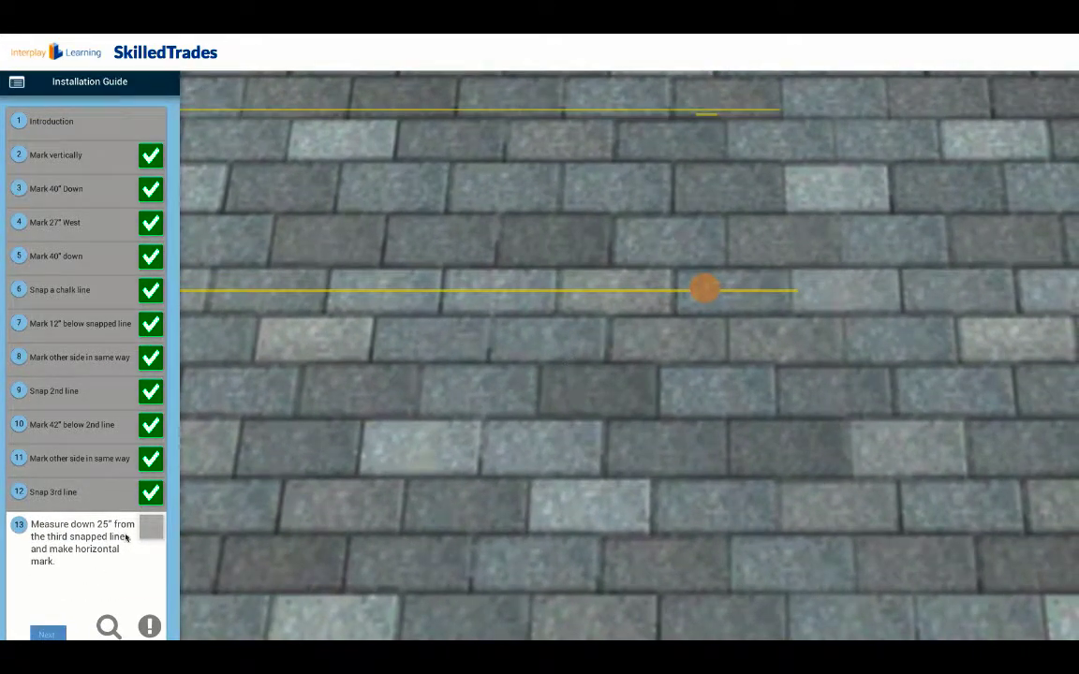
{"action": "left_click_drag", "start_coordinate": [703, 290], "coordinate": [707, 415]}
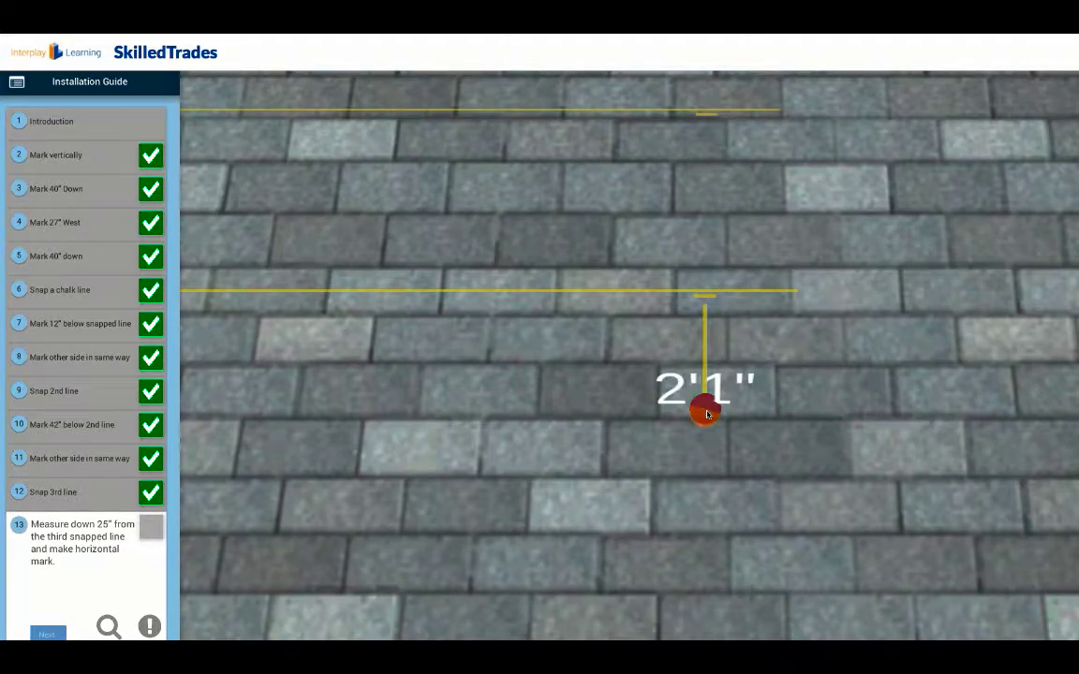
{"action": "left_click", "coordinate": [707, 415]}
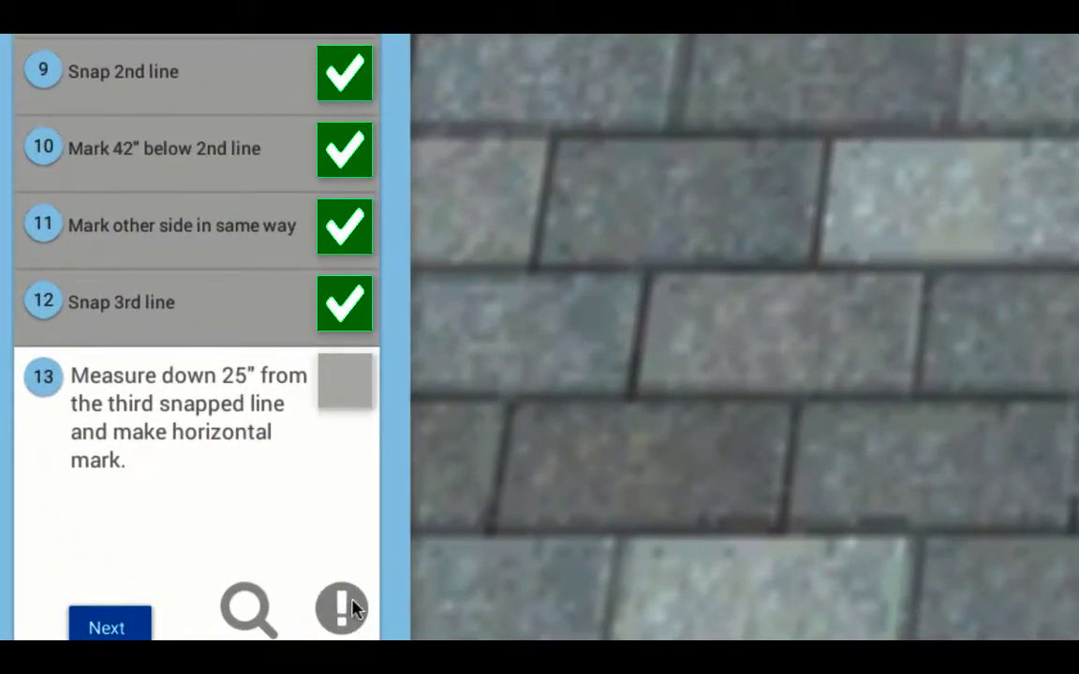
{"action": "left_click", "coordinate": [342, 607]}
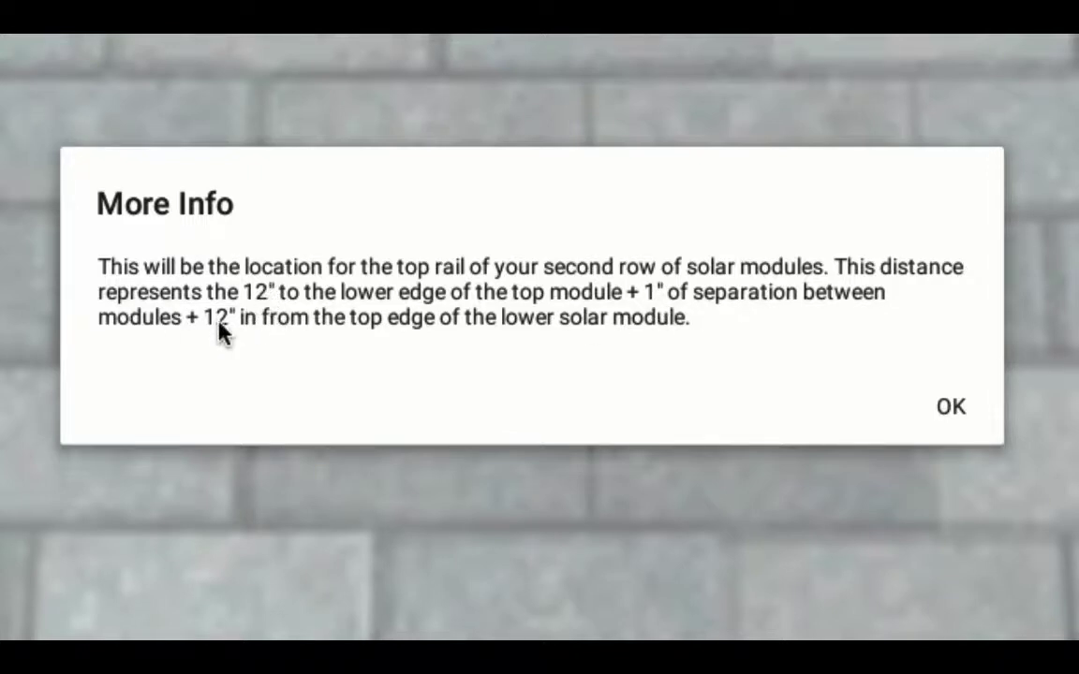
{"action": "left_click", "coordinate": [970, 426]}
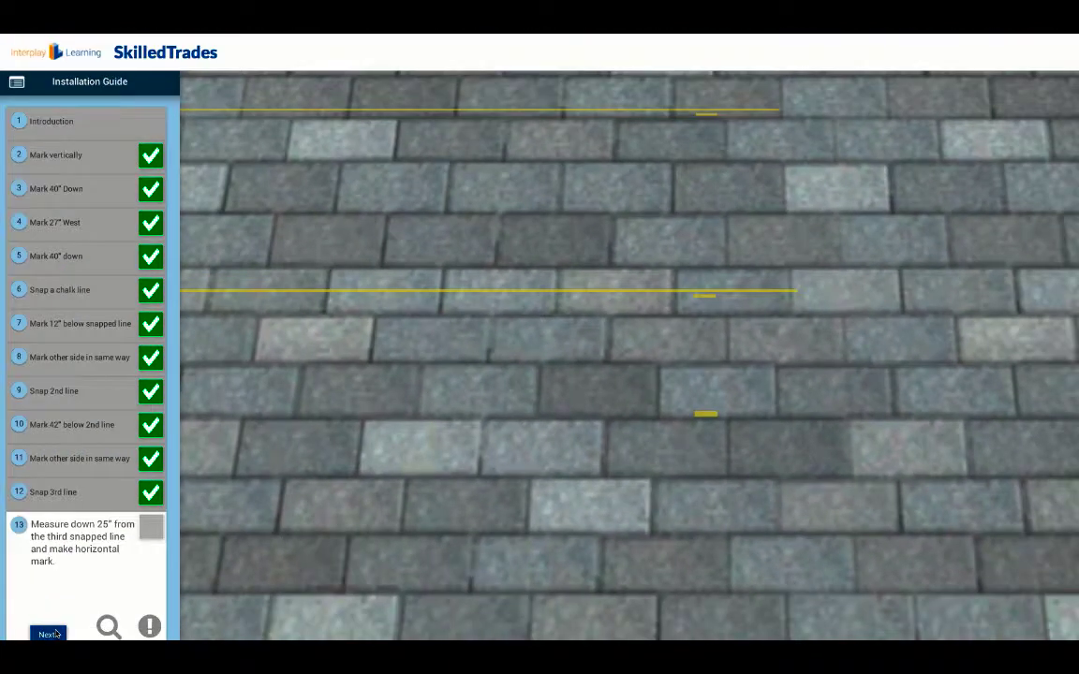
{"action": "left_click", "coordinate": [48, 633]}
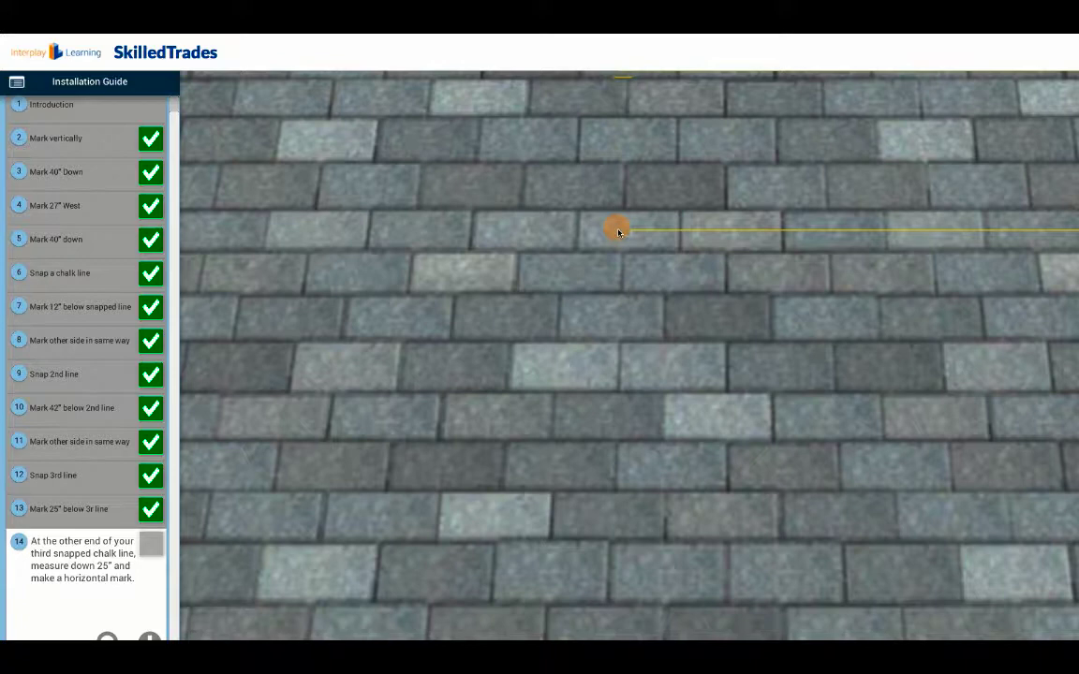
- Mark 25 inches down at the third line's other end and snap the fourth chalk line across both 25-inch marks
{"action": "left_click_drag", "start_coordinate": [618, 233], "coordinate": [621, 339]}
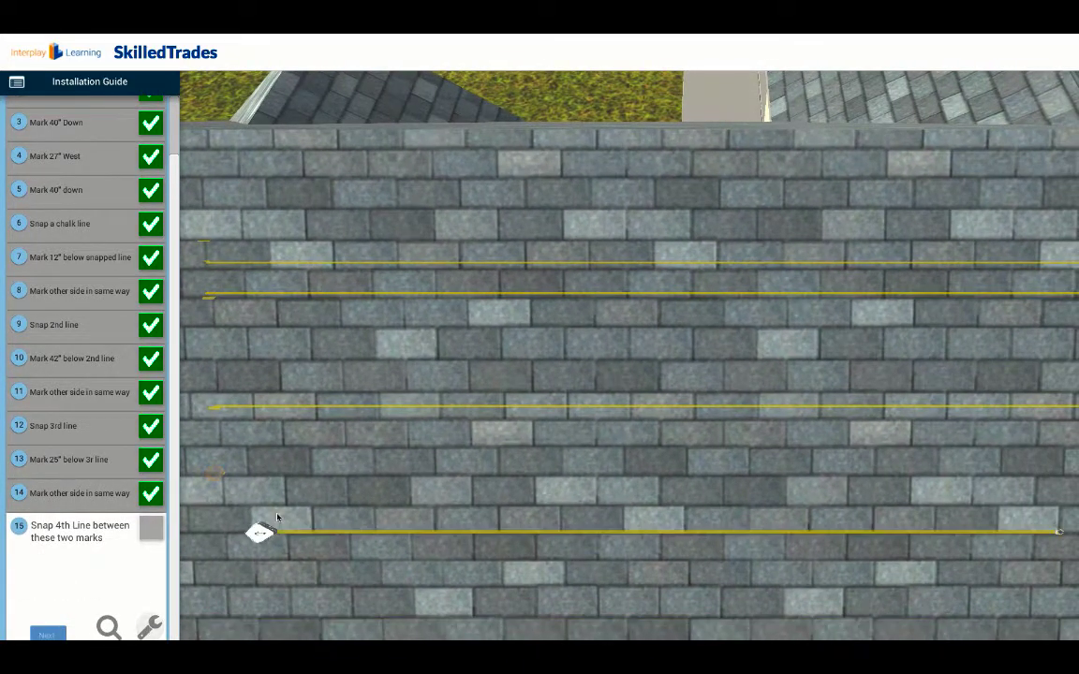
{"action": "left_click_drag", "start_coordinate": [262, 530], "coordinate": [210, 496]}
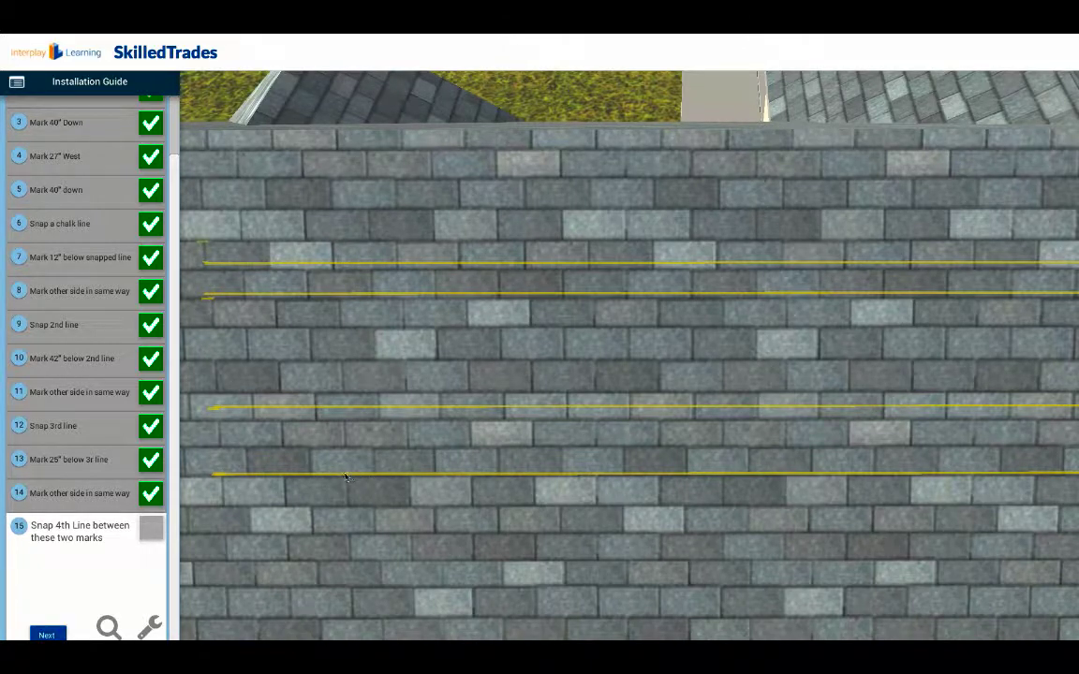
- Measure 42 inches down from each end of the fourth chalk line and mark both points
{"action": "left_click", "coordinate": [62, 634]}
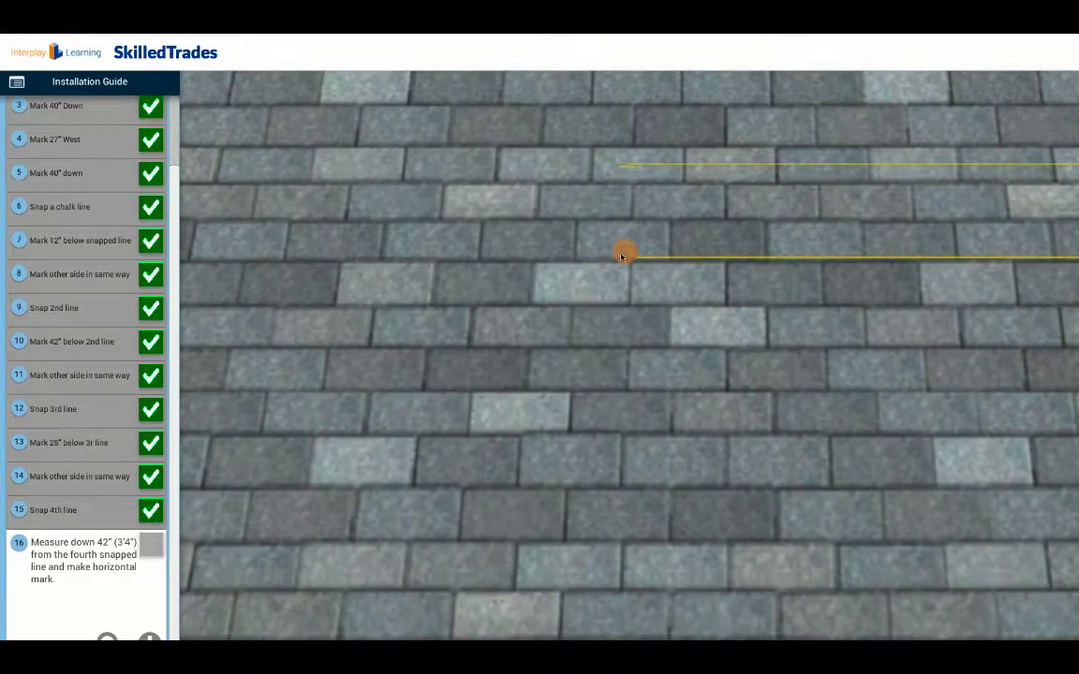
{"action": "left_click_drag", "start_coordinate": [626, 254], "coordinate": [626, 419]}
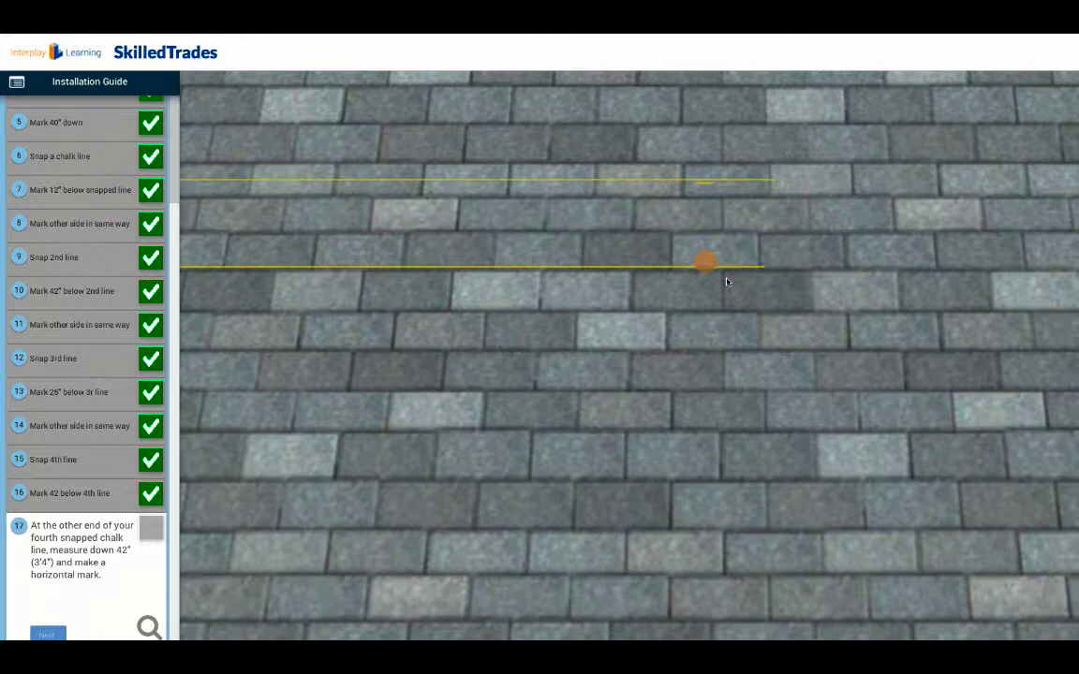
{"action": "left_click_drag", "start_coordinate": [709, 263], "coordinate": [705, 419]}
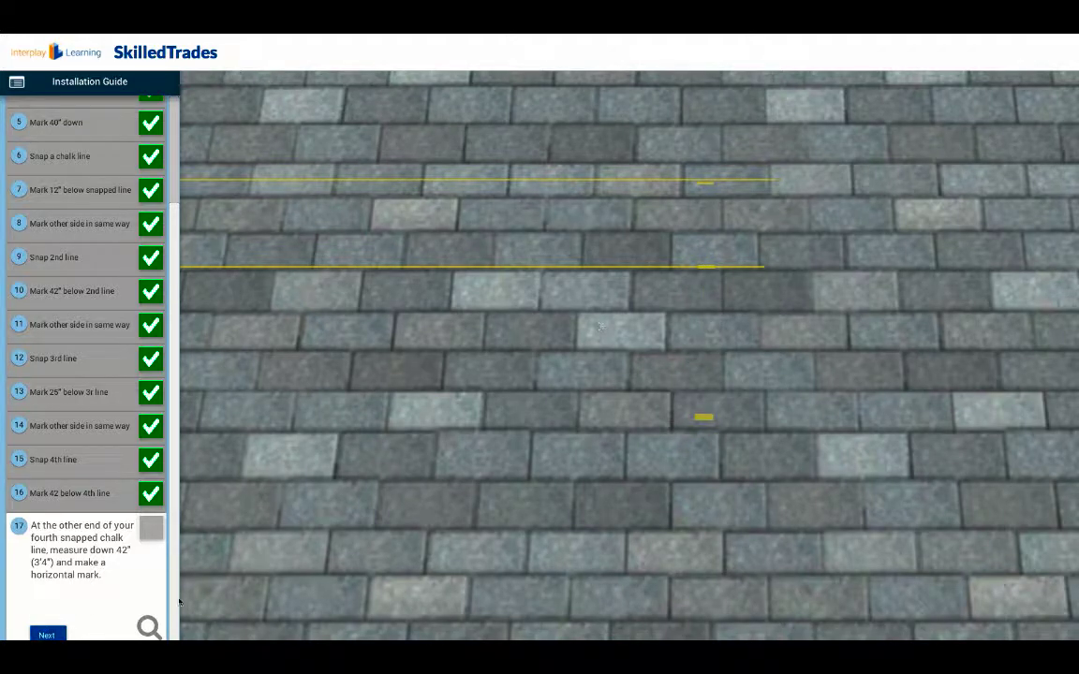
{"action": "left_click", "coordinate": [48, 635]}
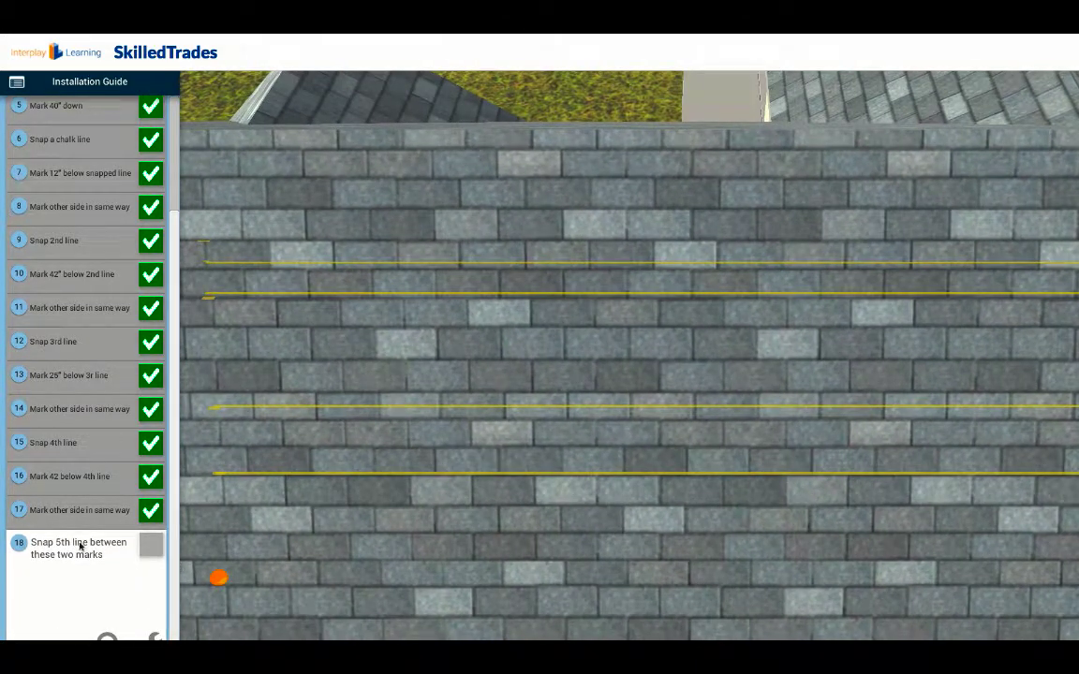
- Snap the fifth chalk line between the 42-inch marks, then mark 12 inches below each of its ends
{"action": "left_click", "coordinate": [207, 606]}
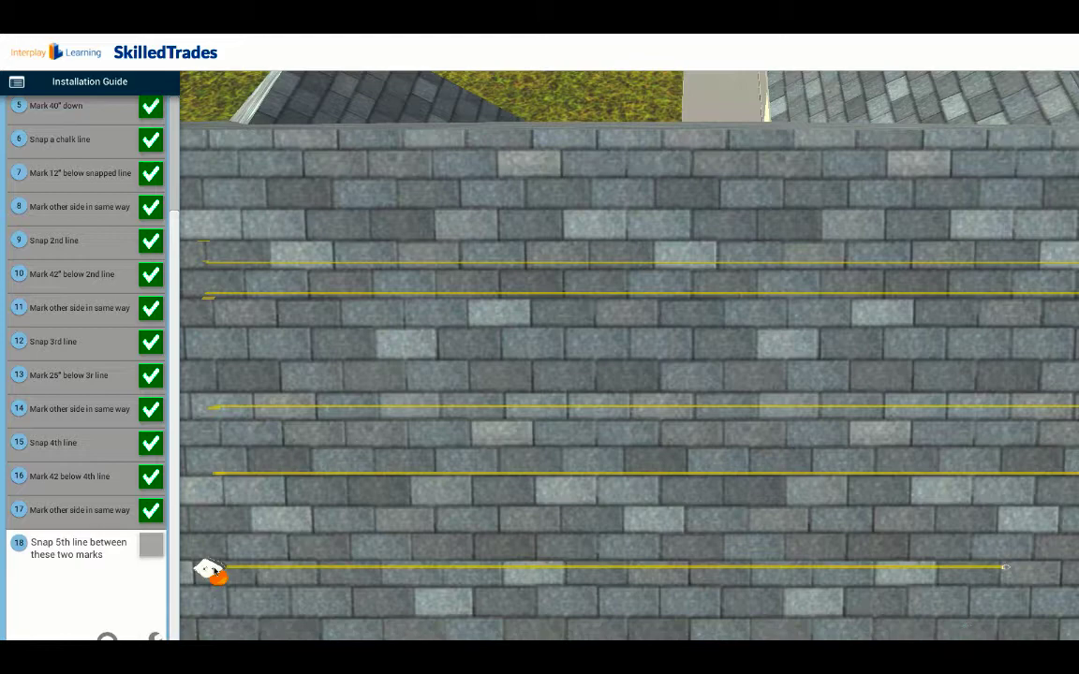
{"action": "left_click_drag", "start_coordinate": [208, 571], "coordinate": [224, 613]}
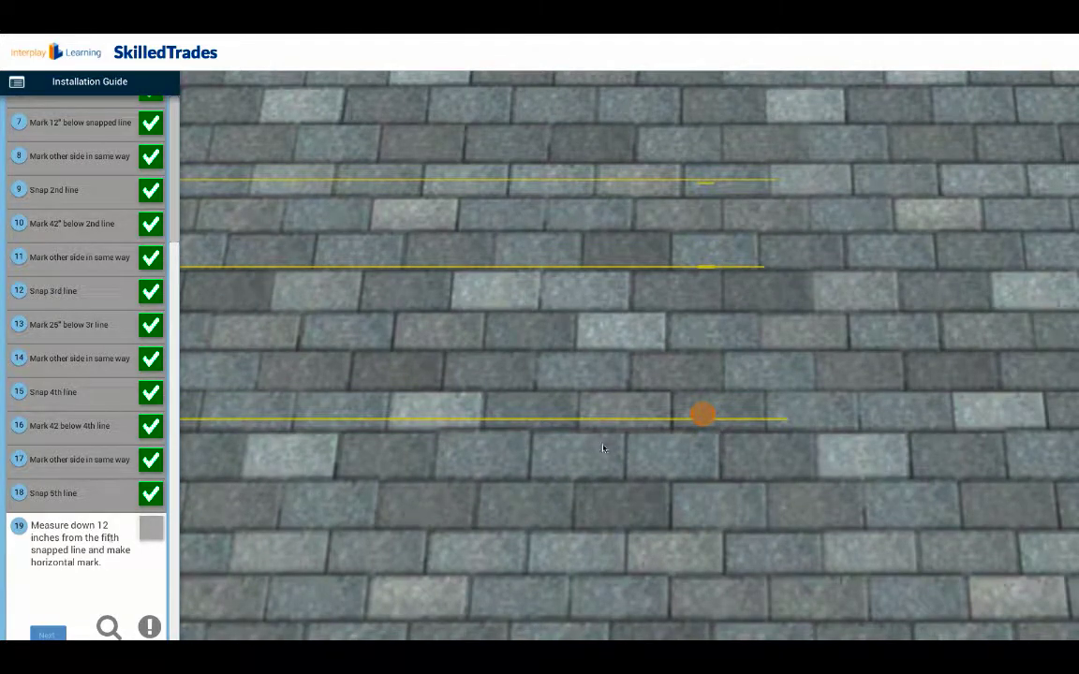
{"action": "left_click_drag", "start_coordinate": [710, 424], "coordinate": [710, 468]}
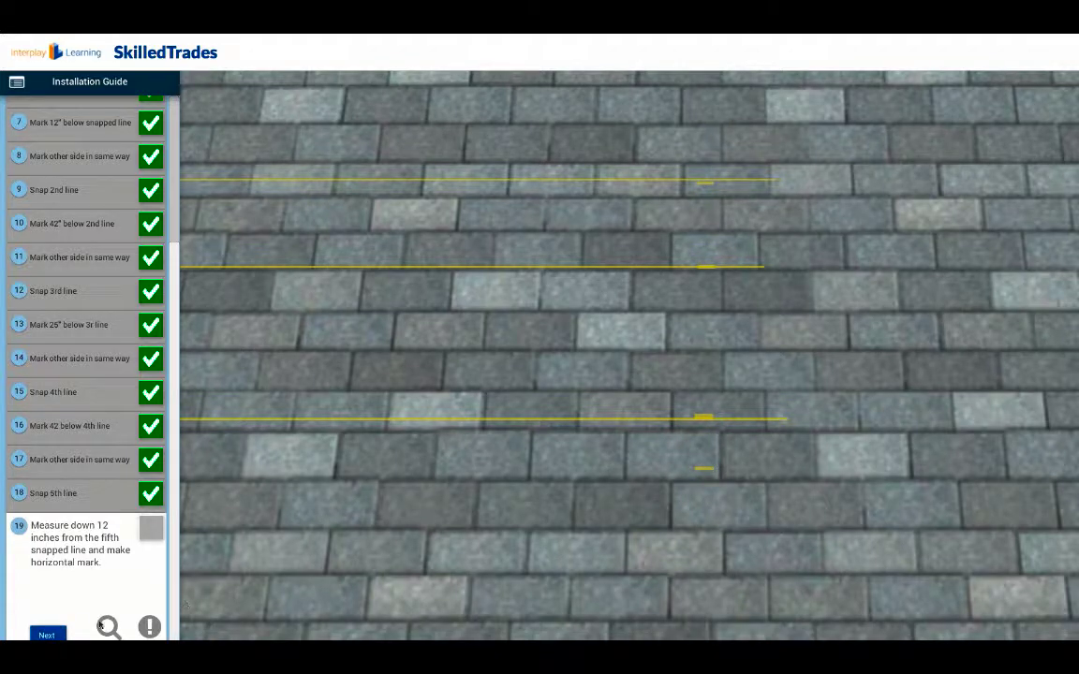
{"action": "left_click", "coordinate": [48, 635]}
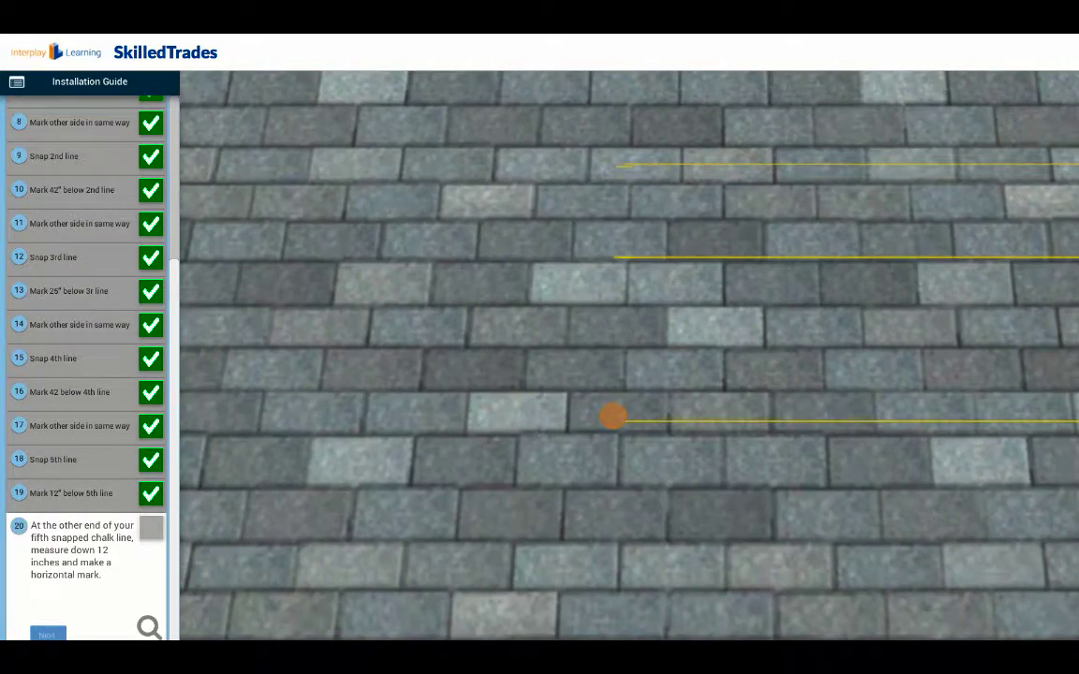
{"action": "left_click_drag", "start_coordinate": [612, 424], "coordinate": [616, 474]}
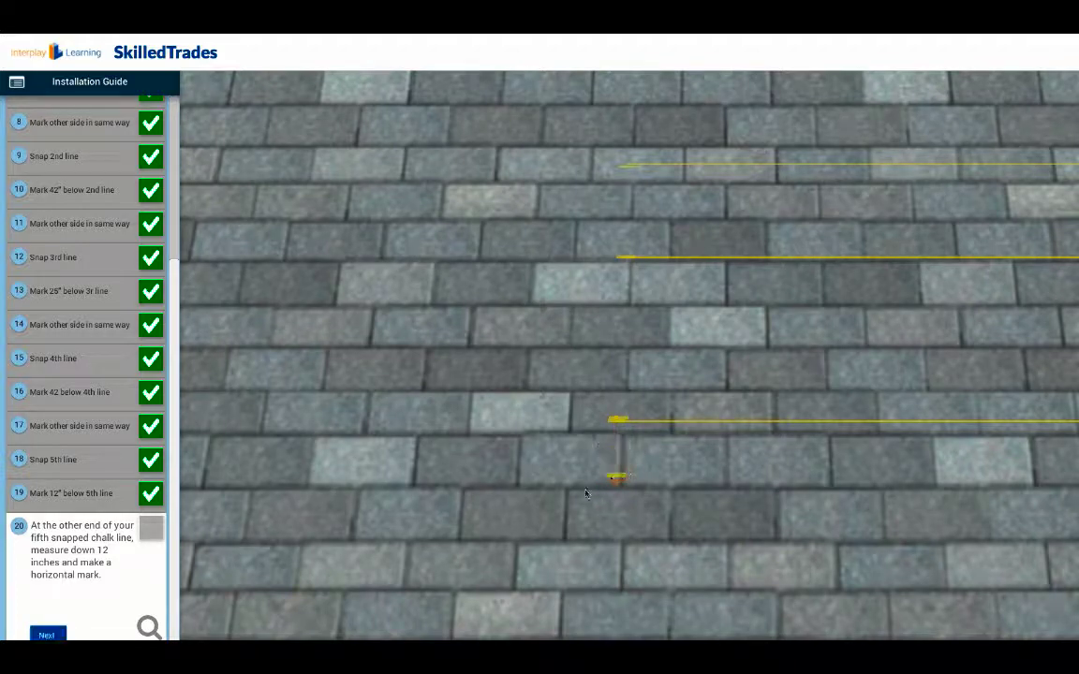
{"action": "left_click", "coordinate": [47, 634]}
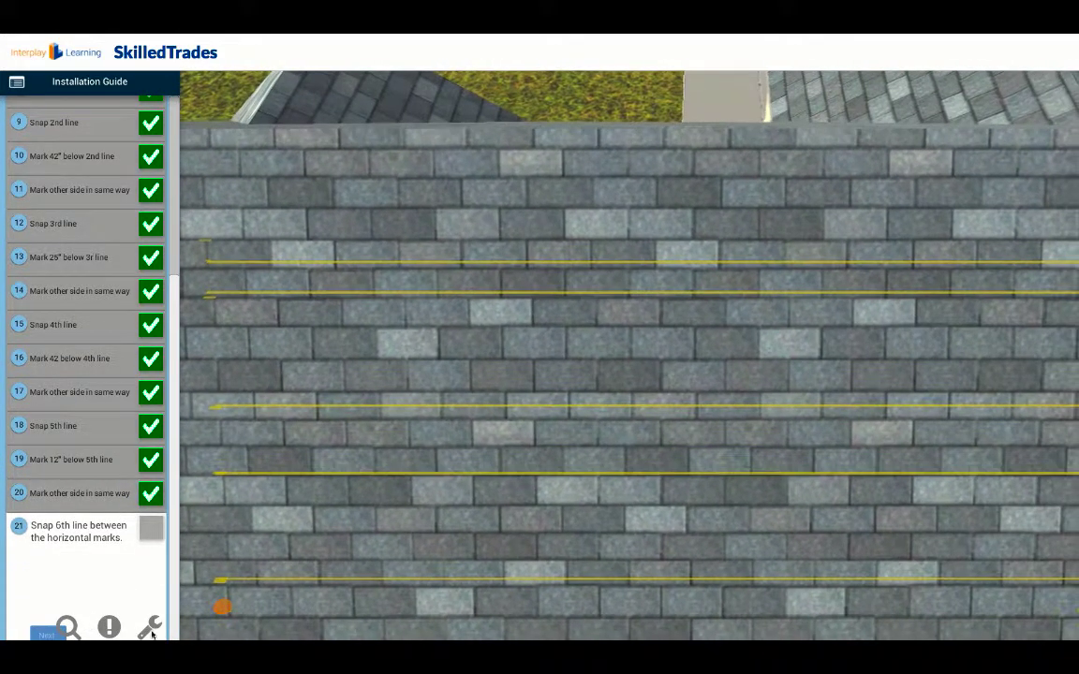
- Snap the sixth chalk line onto the two 12-inch marks just below the fifth line
{"action": "left_click_drag", "start_coordinate": [242, 604], "coordinate": [221, 610]}
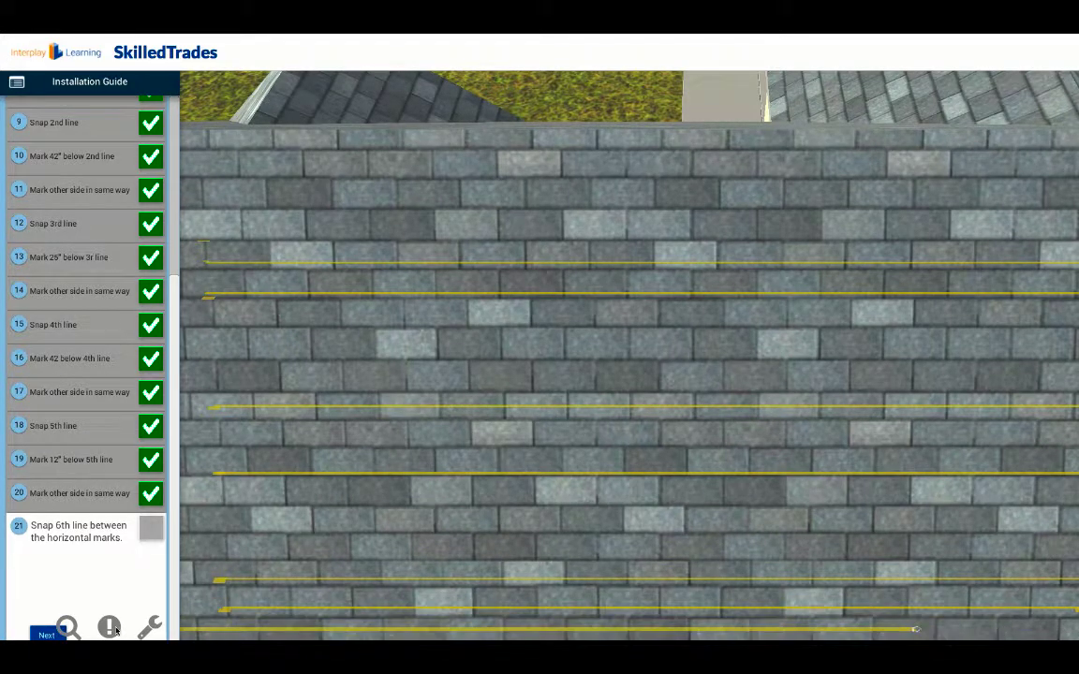